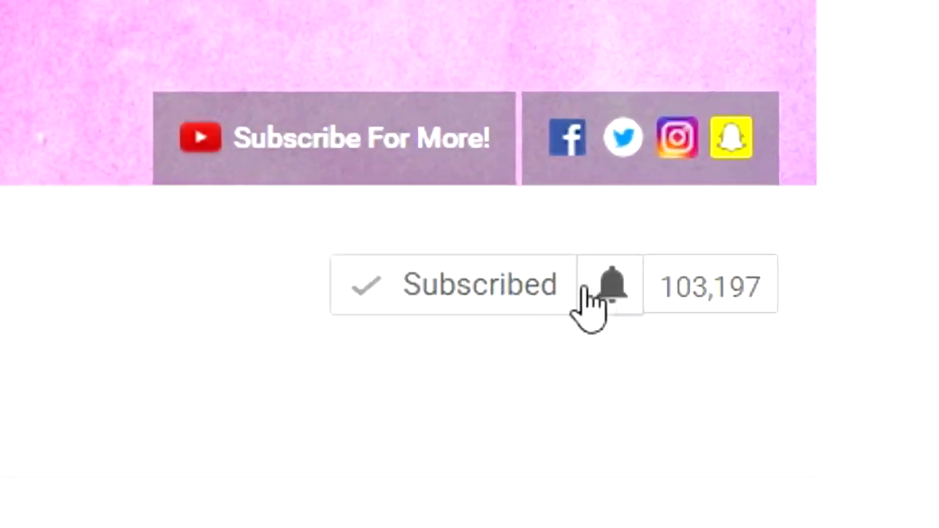
# Step: Turn on all notifications for the subscribed YouTube channel and save the setting
pyautogui.click(746, 235)
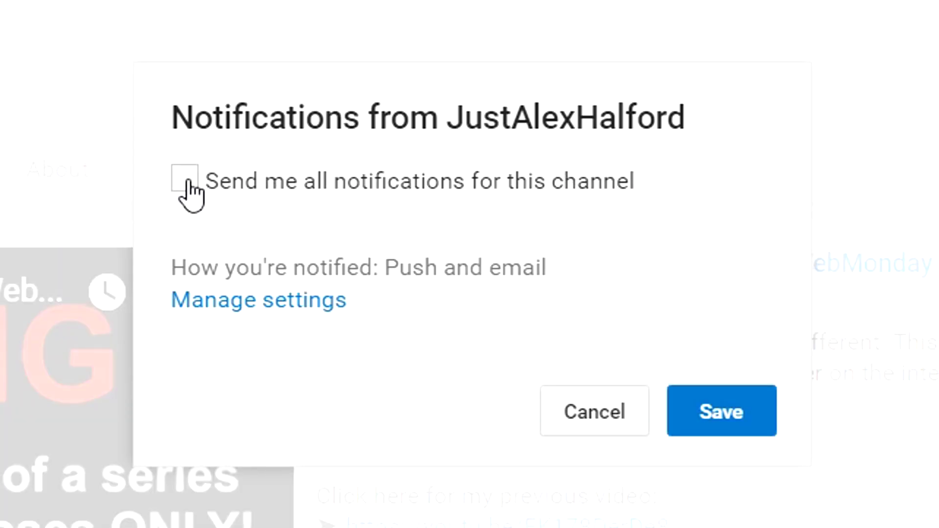
pyautogui.click(724, 432)
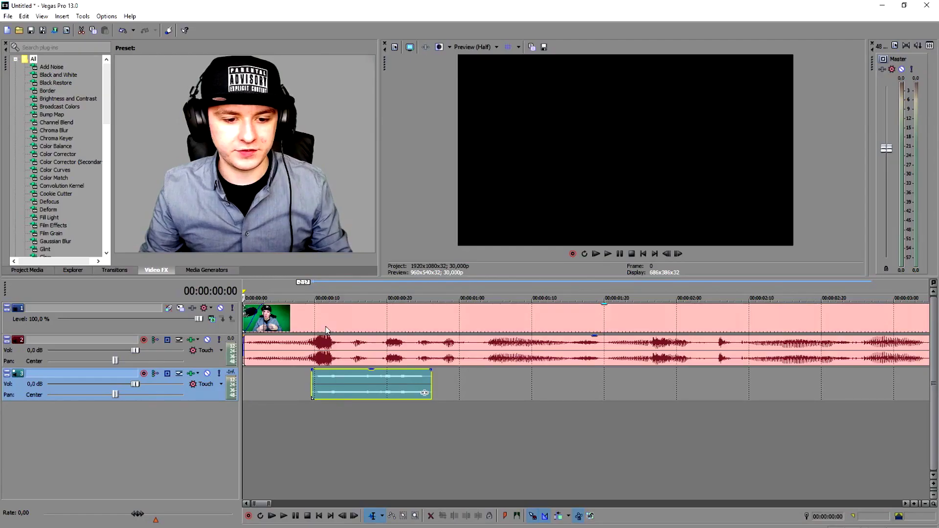
pyautogui.moveTo(352, 349); pyautogui.dragTo(524, 349)
pyautogui.moveTo(366, 393); pyautogui.dragTo(295, 393)
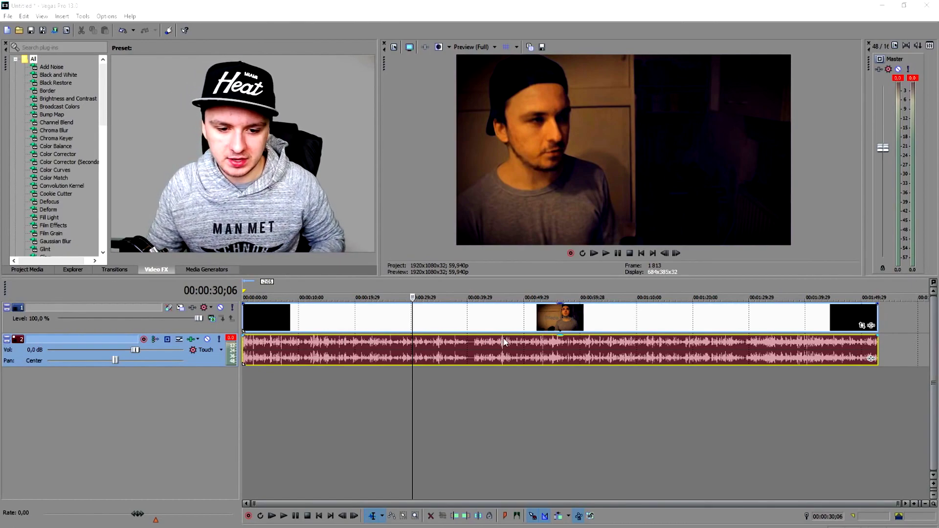
# Step: Duplicate the video track so that two identical copies of the clip lie above the audio track
pyautogui.click(886, 323)
pyautogui.click(745, 317)
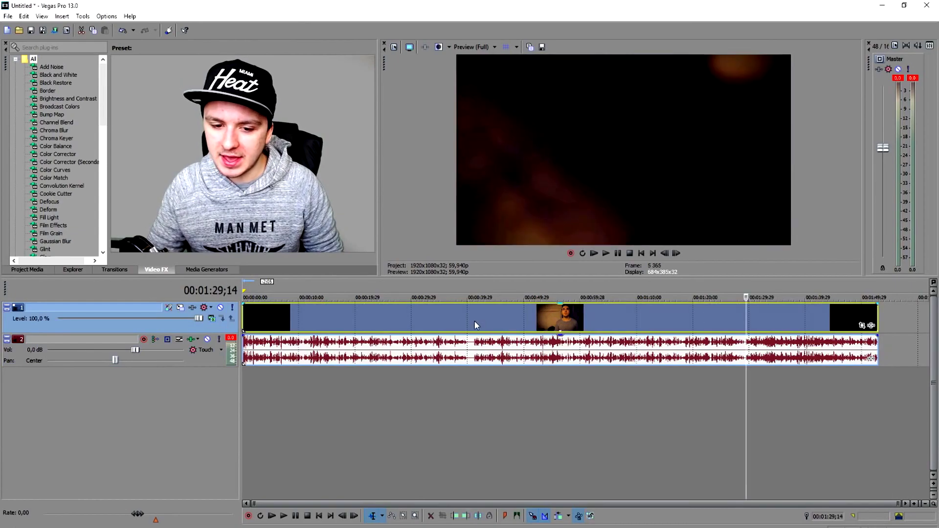
pyautogui.click(440, 316)
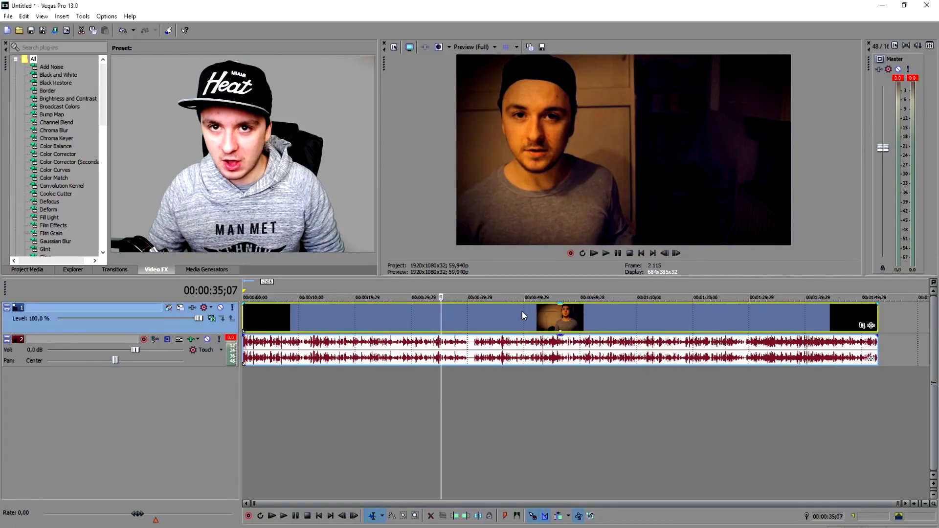
pyautogui.rightClick(863, 319)
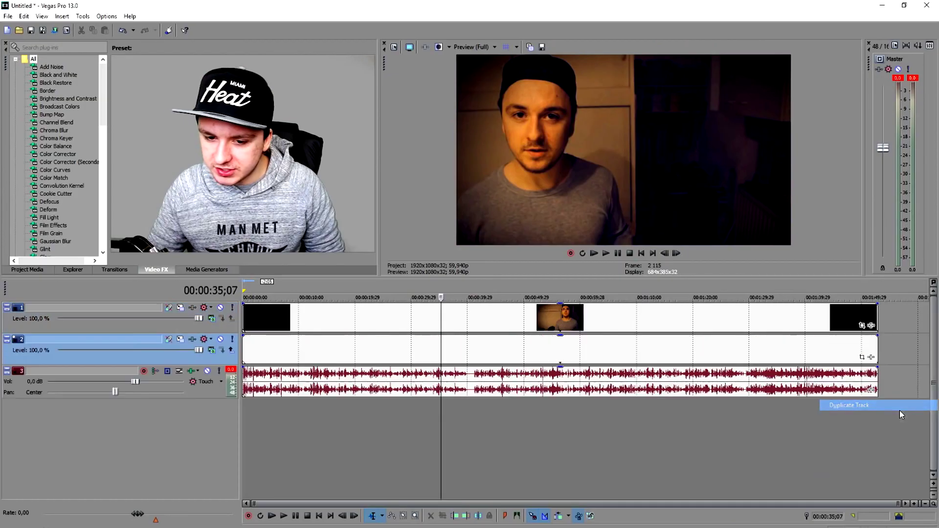
pyautogui.click(875, 312)
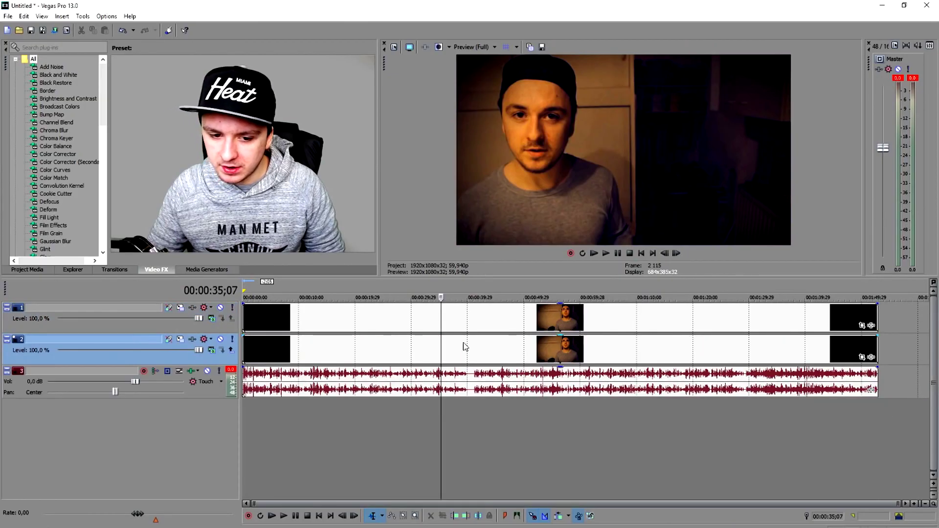
pyautogui.click(477, 317)
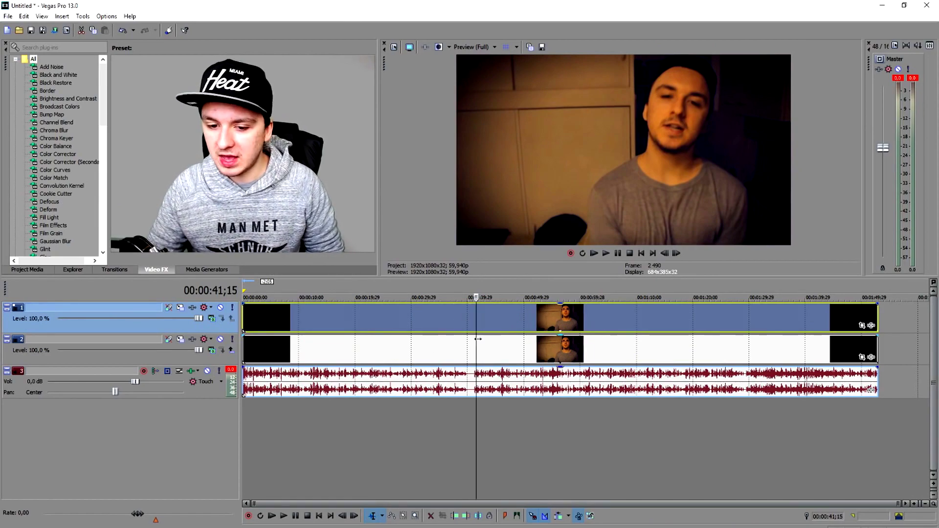
pyautogui.click(432, 345)
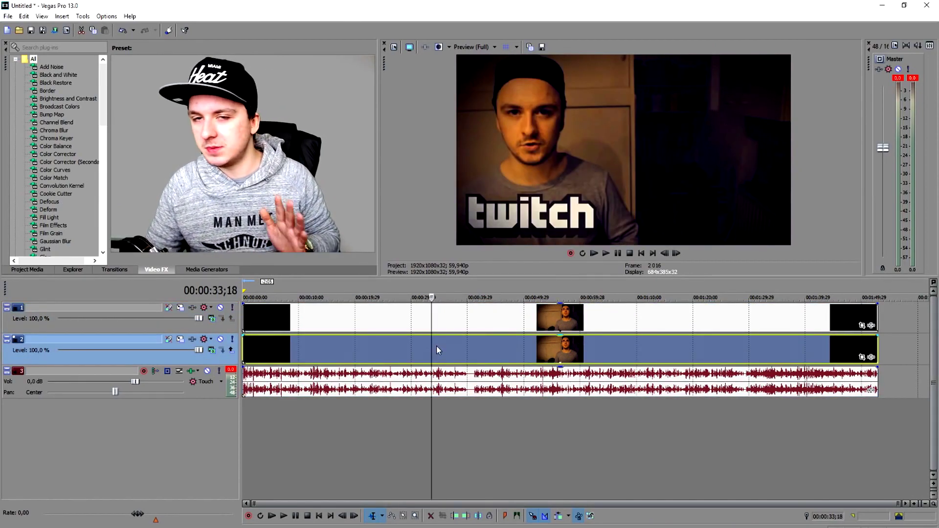
pyautogui.click(444, 318)
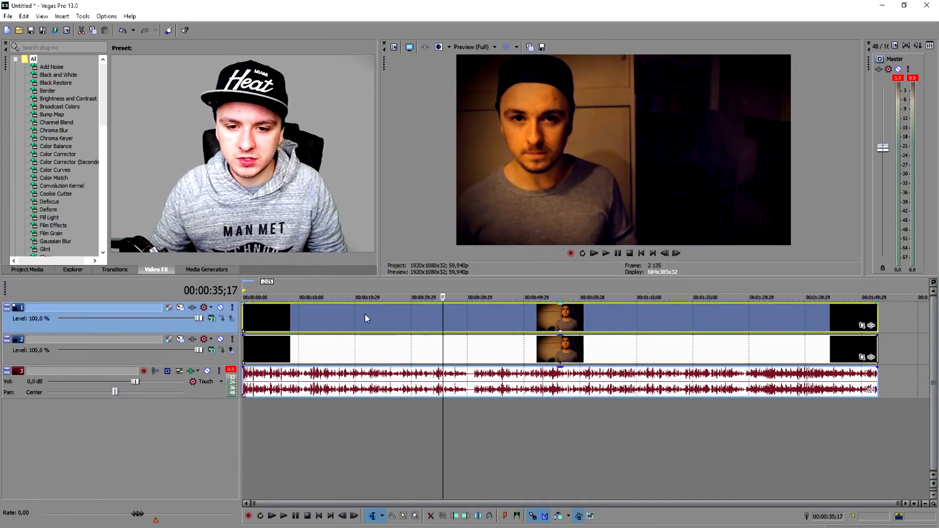
pyautogui.hotkey('ctrl', 'Home')
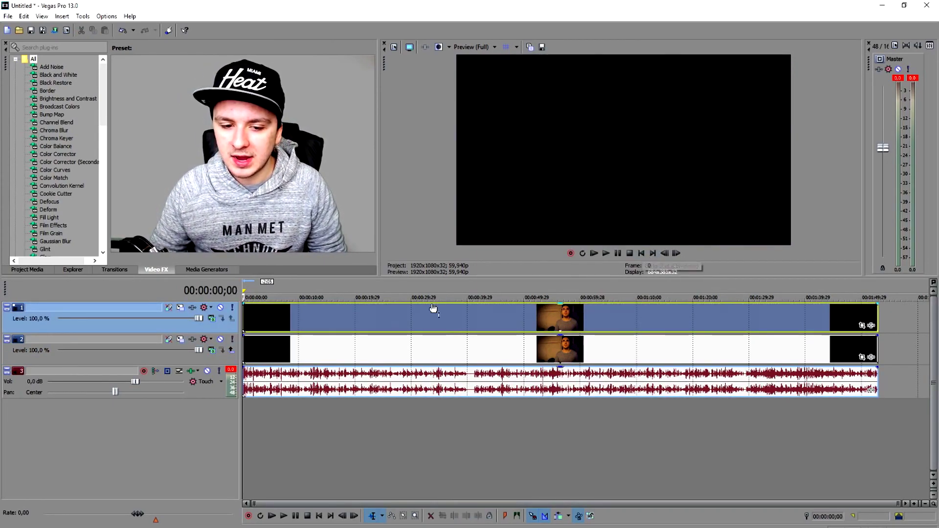
pyautogui.scroll(4, 271, 296)
pyautogui.scroll(2, 271, 296)
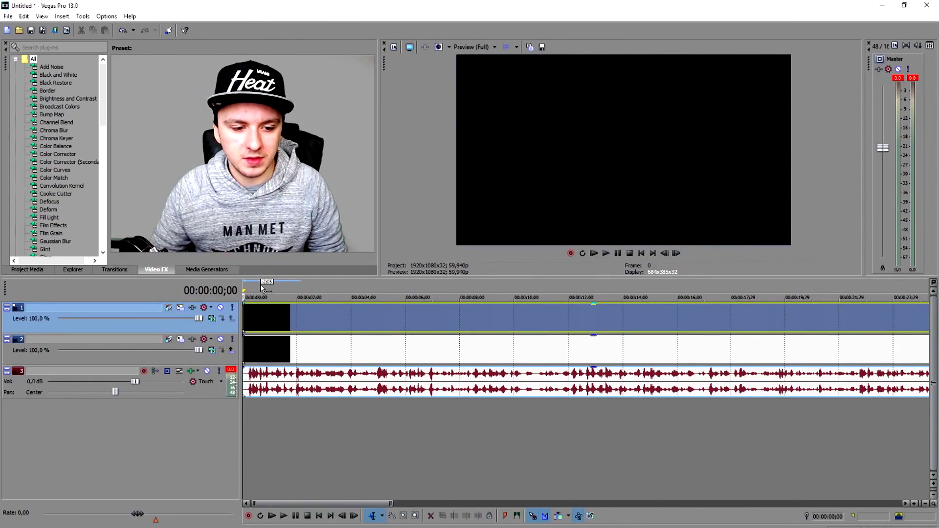
pyautogui.click(268, 283)
pyautogui.scroll(-6, 726, 323)
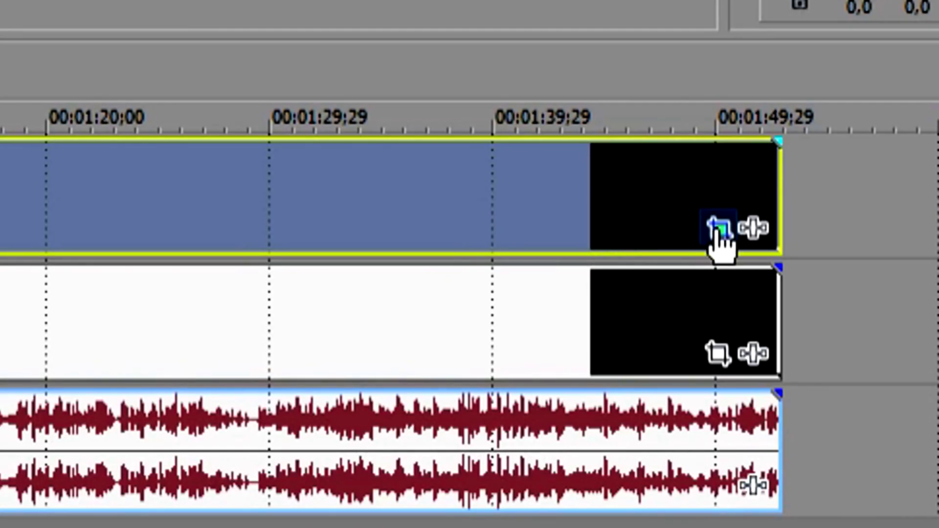
# Step: Enable the mask in the upper track clip's Pan/Crop and outline the face with a closed eight-point path using the Anchor Creation Tool
pyautogui.click(717, 231)
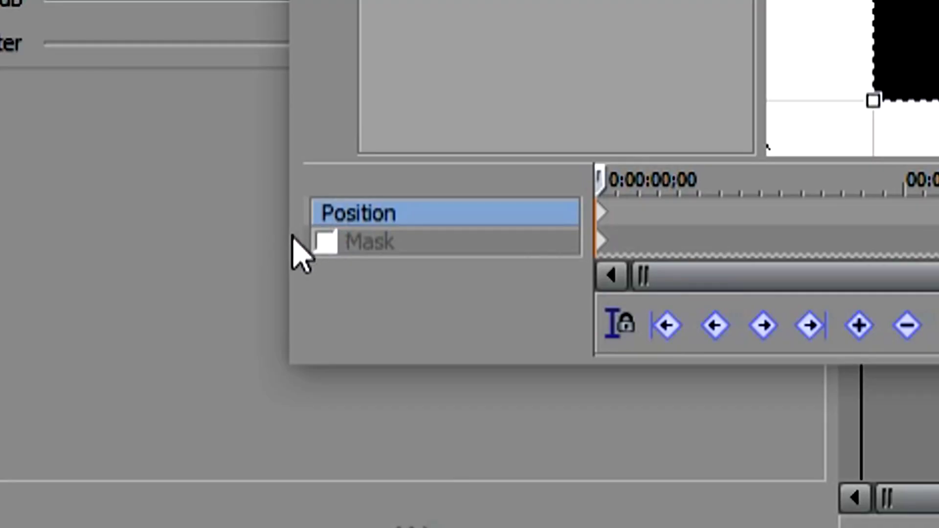
pyautogui.click(326, 242)
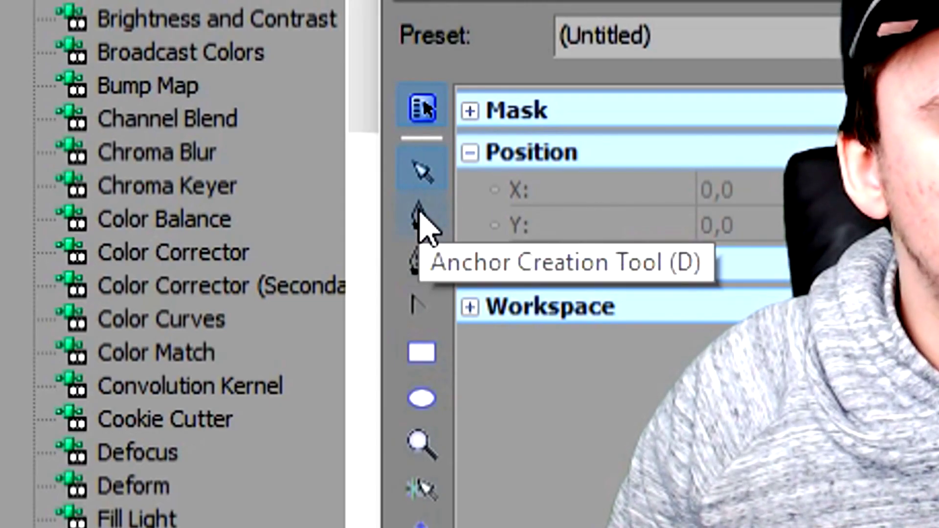
pyautogui.click(421, 220)
pyautogui.moveTo(433, 279); pyautogui.dragTo(614, 207)
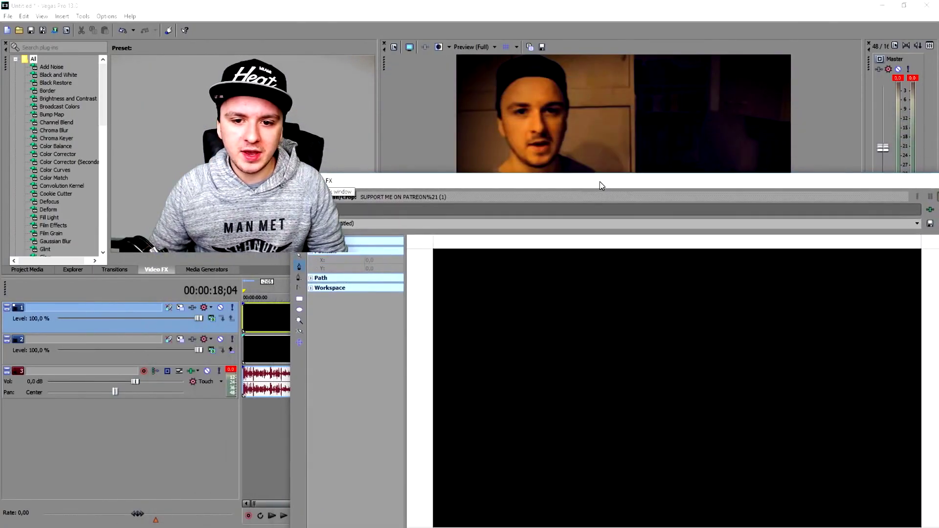
pyautogui.click(482, 312)
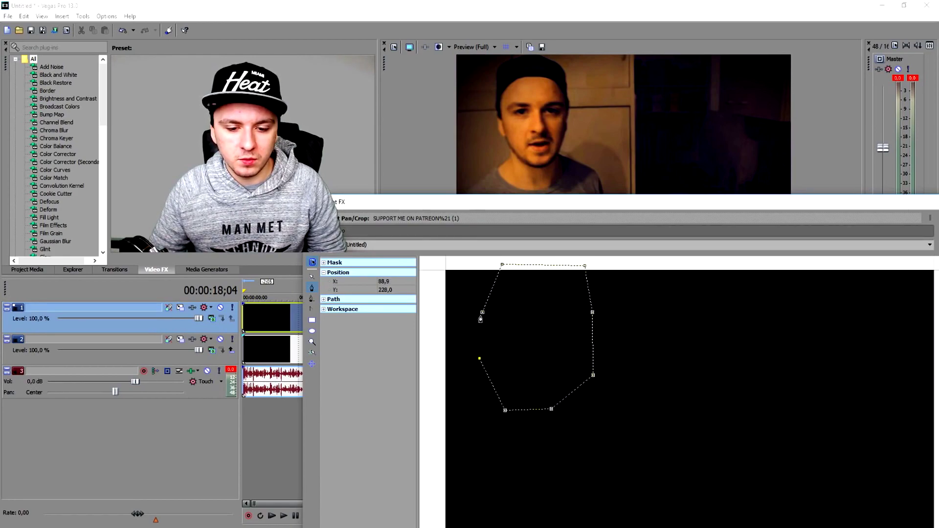
# Step: Apply the default Gaussian Blur effect to the masked clip on the upper video track
pyautogui.moveTo(550, 207); pyautogui.dragTo(548, 352)
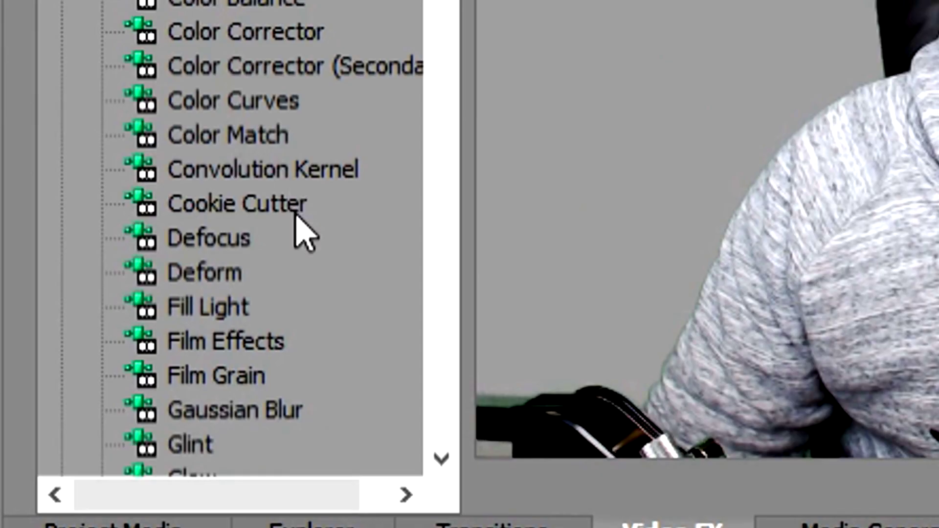
pyautogui.scroll(-2, 72, 201)
pyautogui.moveTo(264, 205); pyautogui.dragTo(453, 310)
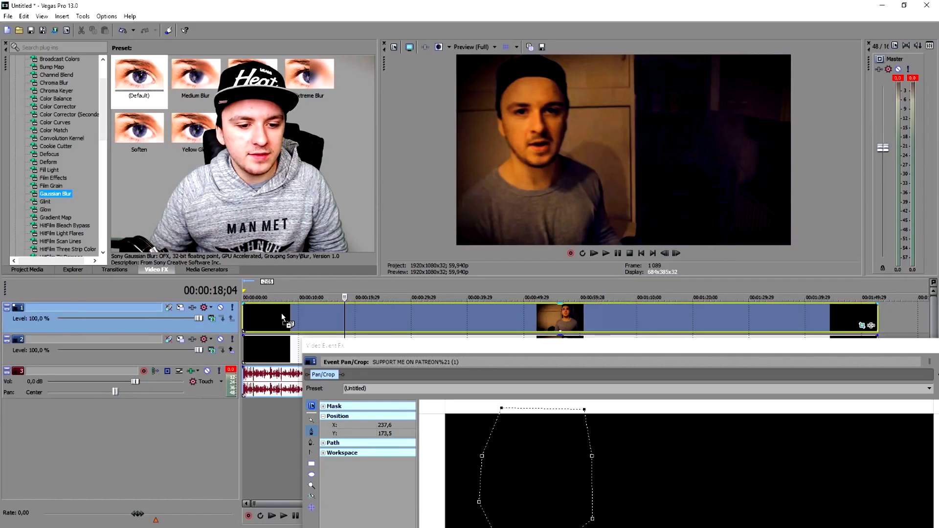
pyautogui.moveTo(282, 314); pyautogui.dragTo(282, 314)
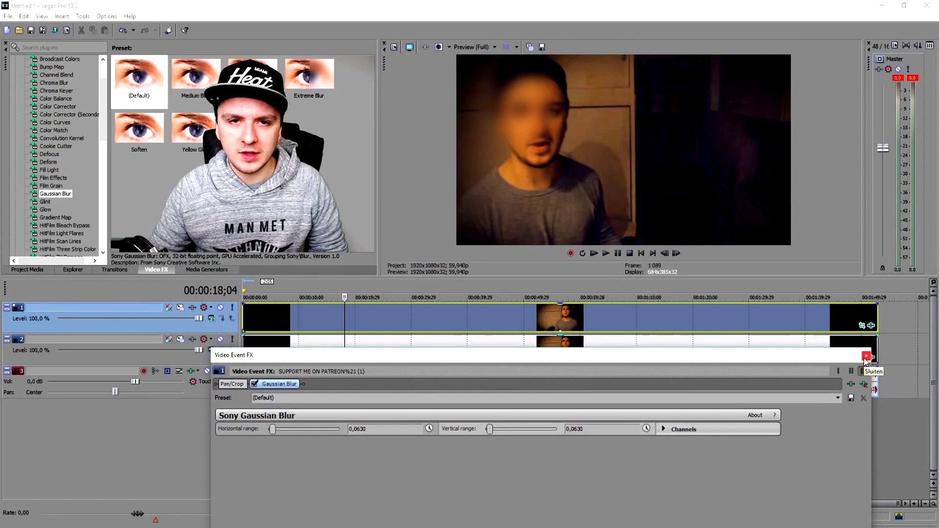
pyautogui.click(864, 356)
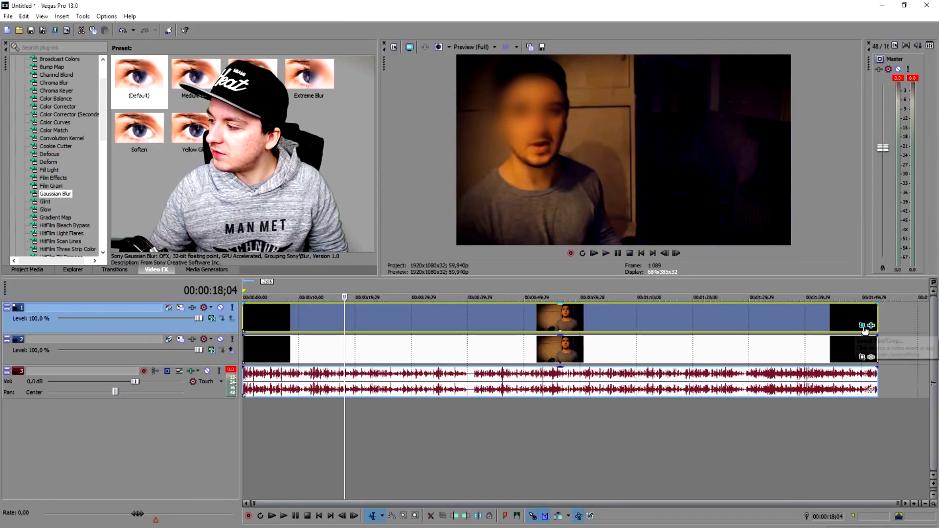
# Step: Reopen the upper clip's mask and reposition its right, bottom and lower-left anchor points to cover the whole face
pyautogui.click(861, 326)
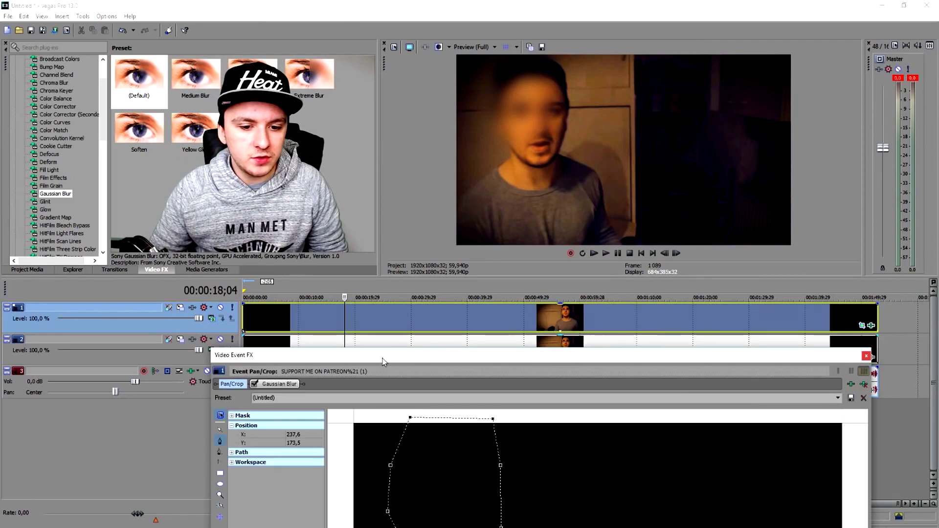
pyautogui.moveTo(384, 362); pyautogui.dragTo(478, 264)
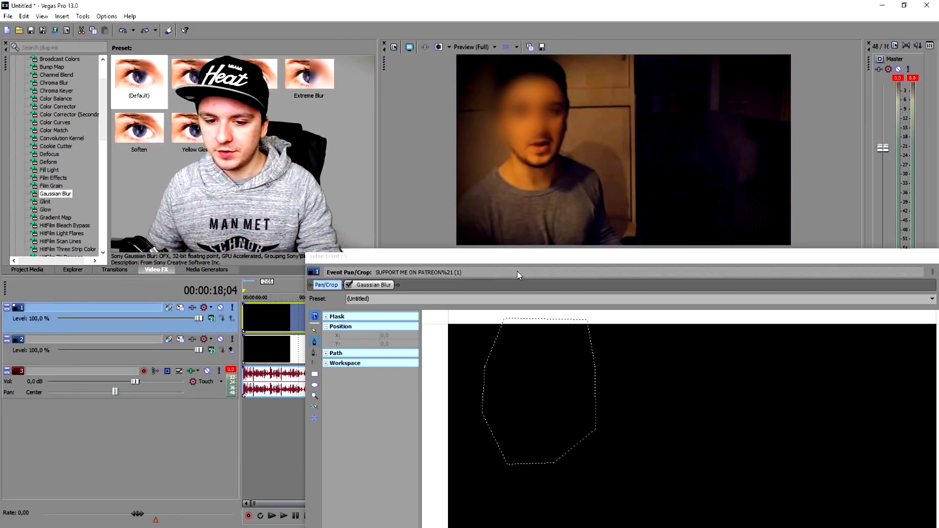
pyautogui.moveTo(516, 271); pyautogui.dragTo(525, 270)
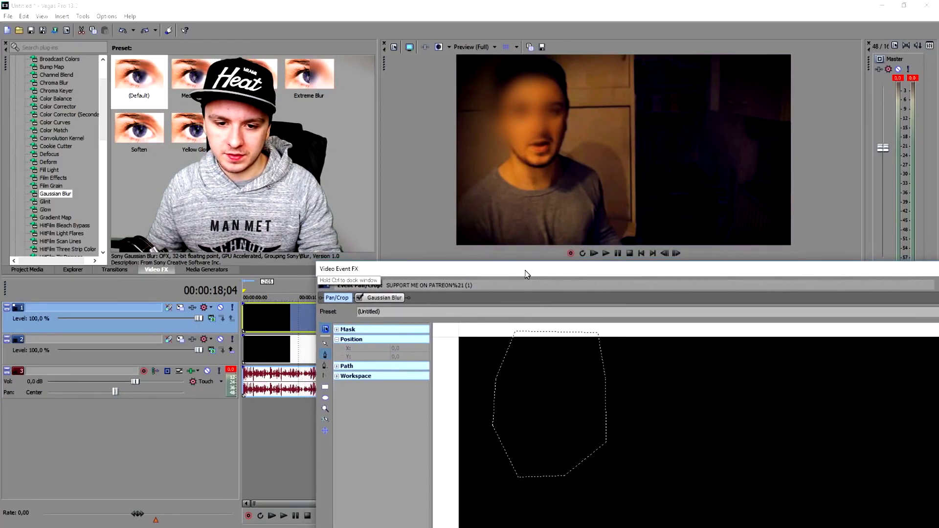
pyautogui.click(606, 382)
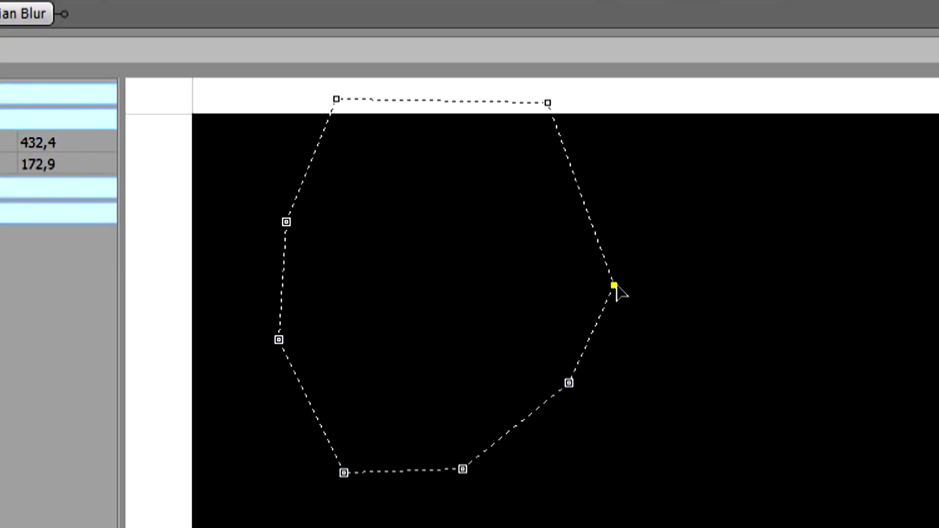
pyautogui.moveTo(614, 286); pyautogui.dragTo(619, 288)
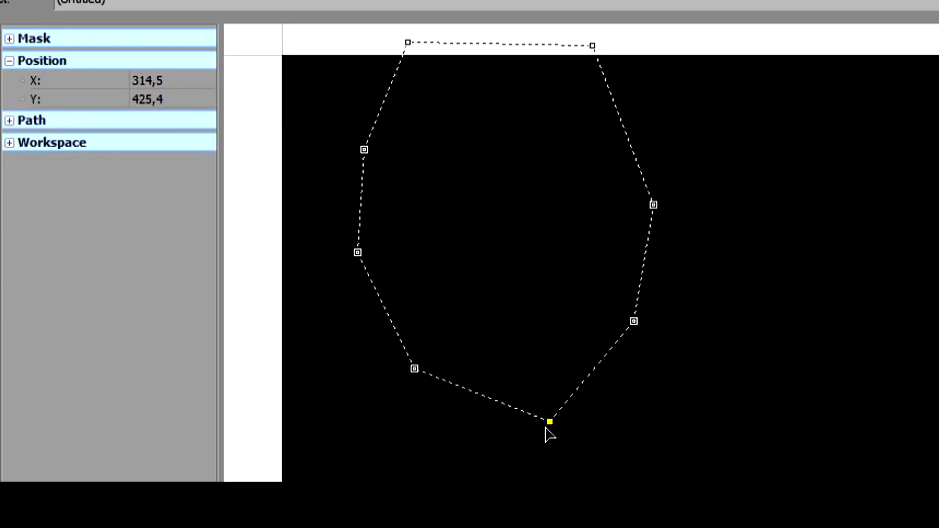
pyautogui.moveTo(579, 501); pyautogui.dragTo(578, 506)
pyautogui.moveTo(519, 481); pyautogui.dragTo(512, 493)
pyautogui.moveTo(492, 428); pyautogui.dragTo(510, 428)
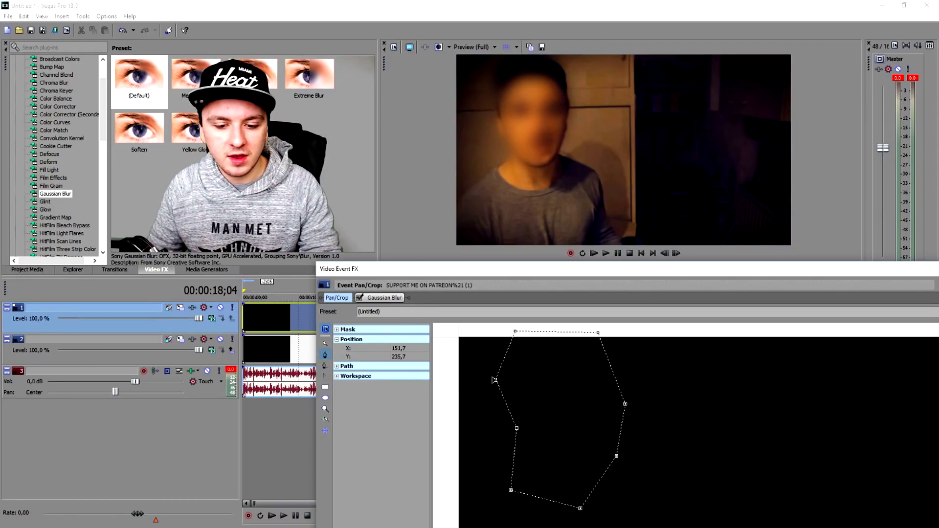
# Step: Pull the mask's upper anchor points inward below the cap, adjust its right and bottom points, and close the effect settings
pyautogui.moveTo(495, 382); pyautogui.dragTo(533, 375)
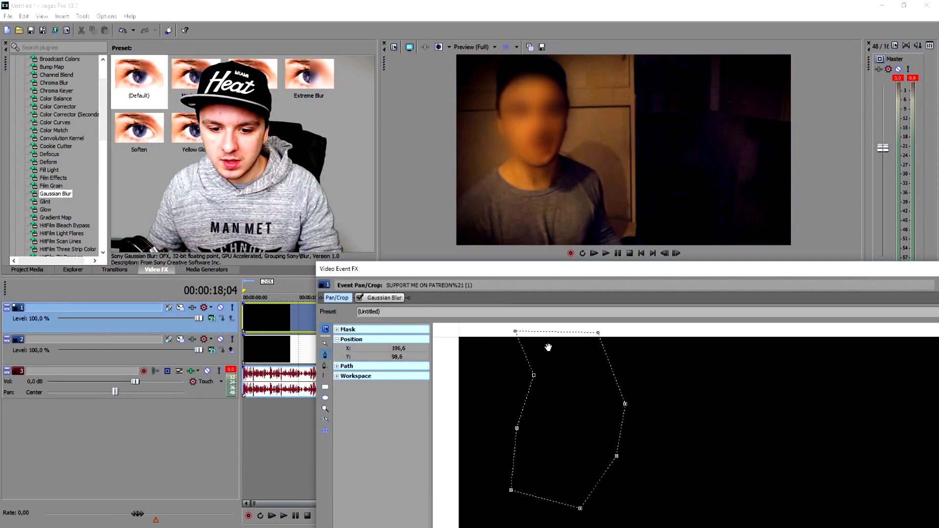
pyautogui.moveTo(516, 332); pyautogui.dragTo(545, 360)
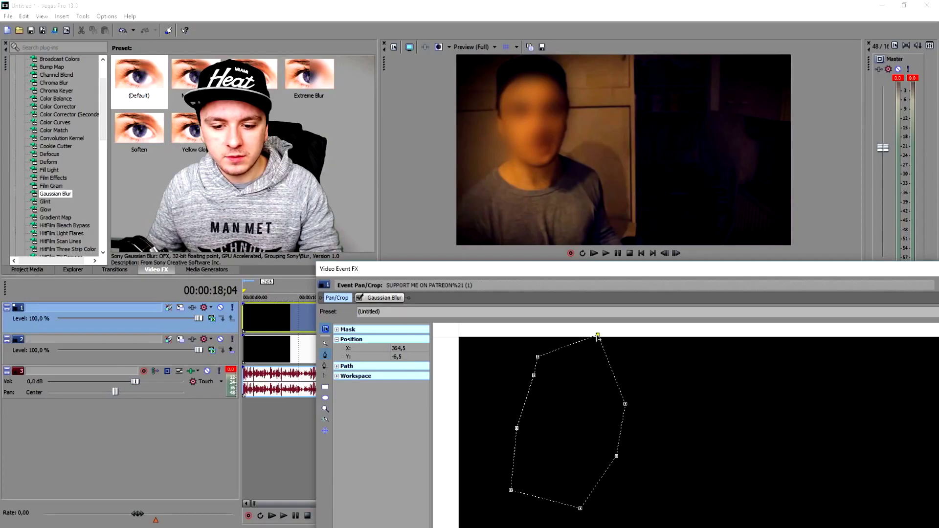
pyautogui.moveTo(597, 336); pyautogui.dragTo(590, 377)
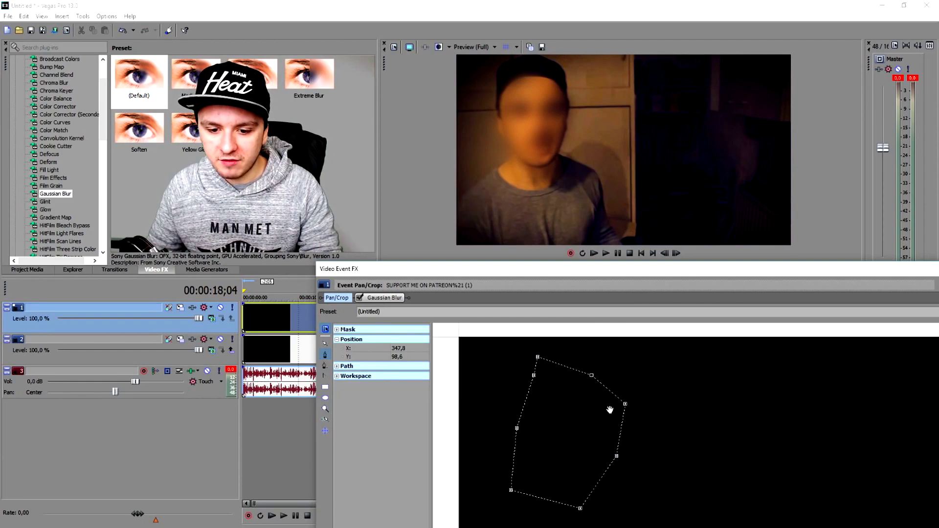
pyautogui.moveTo(625, 406); pyautogui.dragTo(642, 413)
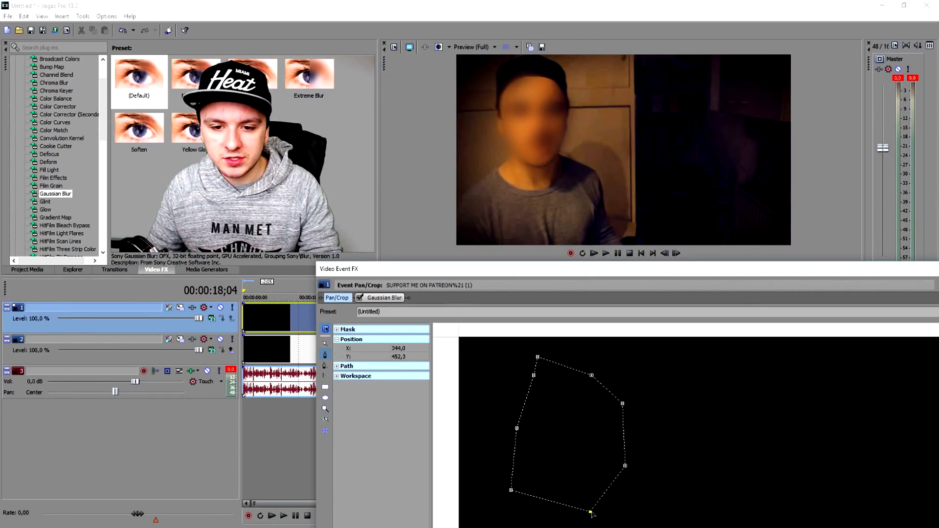
pyautogui.moveTo(591, 512); pyautogui.dragTo(588, 510)
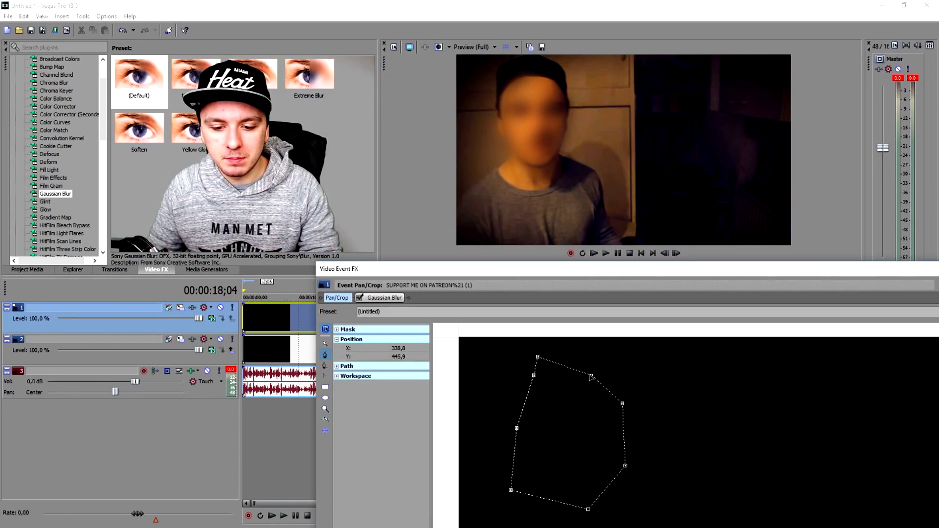
pyautogui.click(384, 298)
pyautogui.click(891, 287)
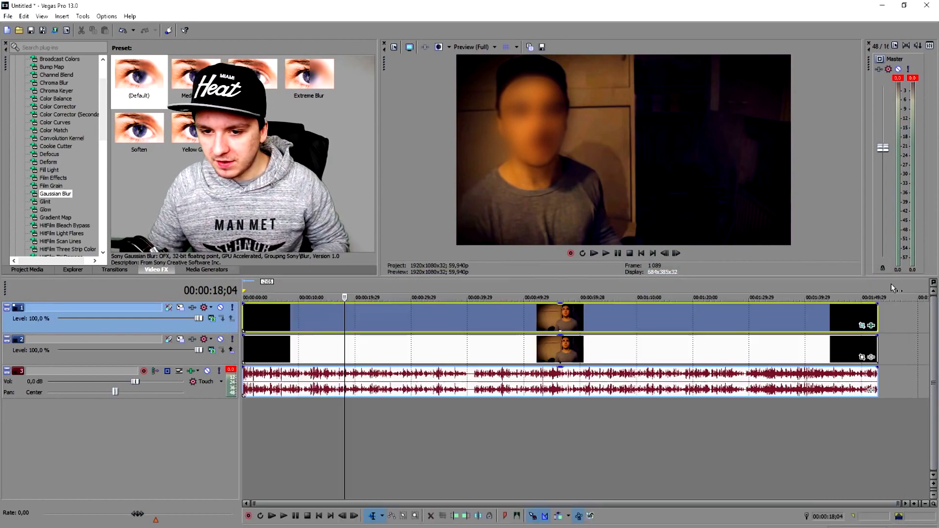
# Step: Play back the footage to check how the blur covers the face over time
pyautogui.press('space')
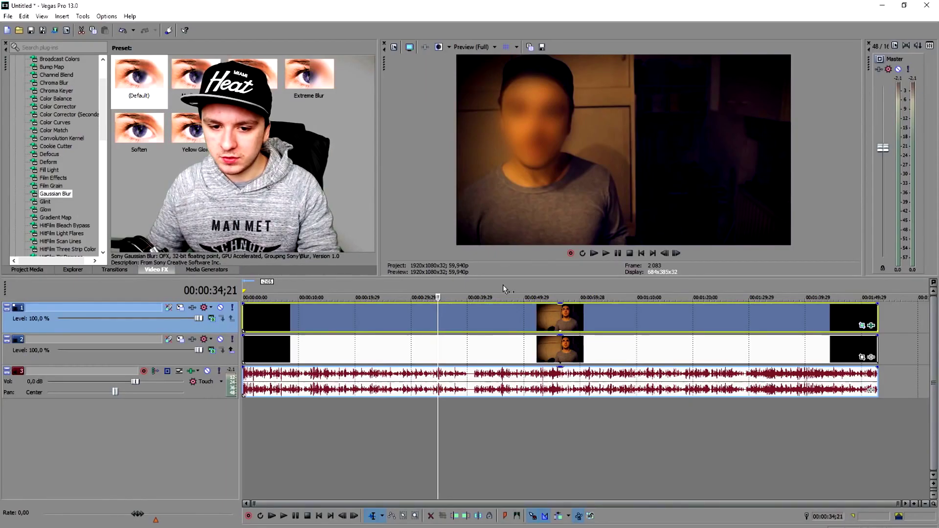
pyautogui.click(505, 285)
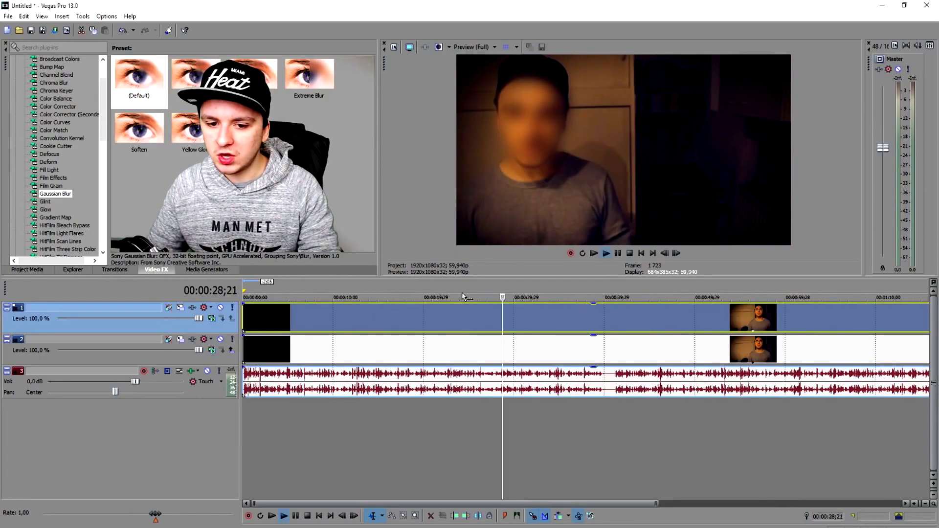
# Step: Draw a closed mask around the whole face and cap on the upper track's clip that starts at about 00:00:33;21
pyautogui.click(506, 293)
pyautogui.click(620, 285)
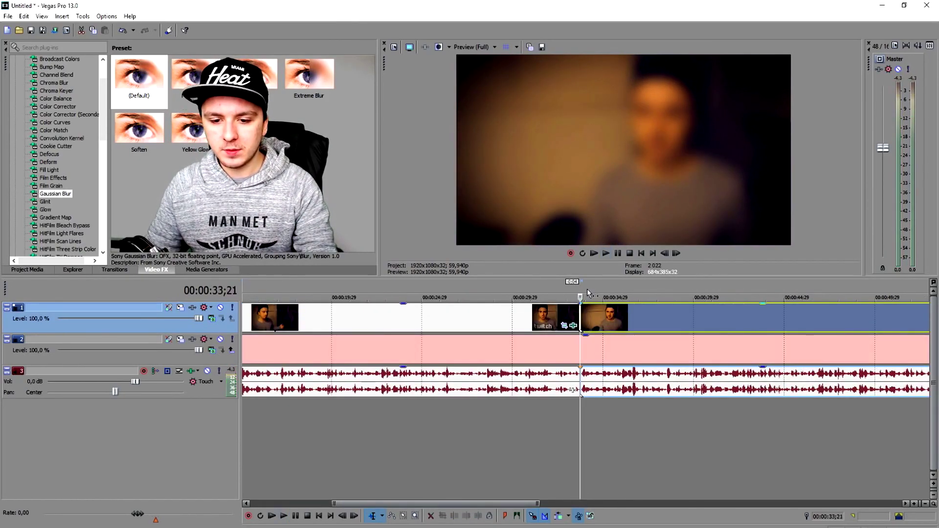
pyautogui.scroll(-5, 696, 330)
pyautogui.click(720, 326)
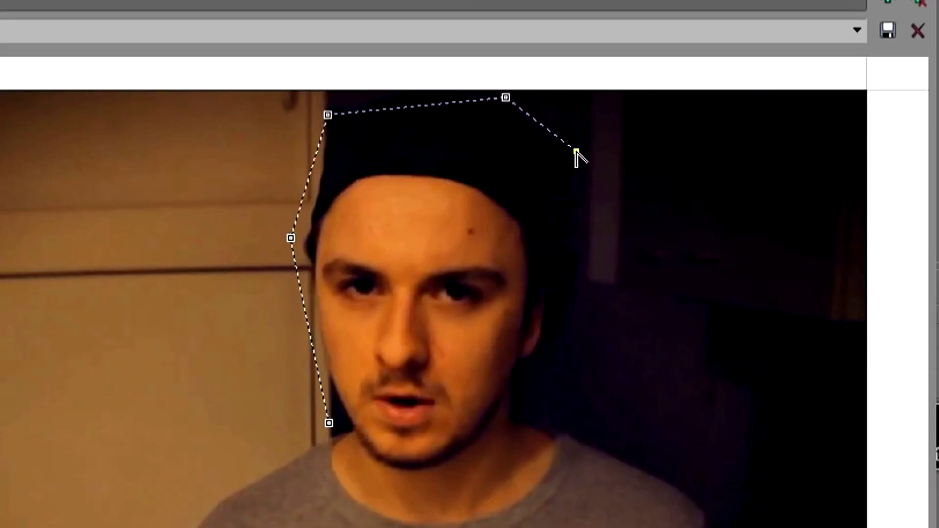
pyautogui.click(569, 267)
pyautogui.click(552, 365)
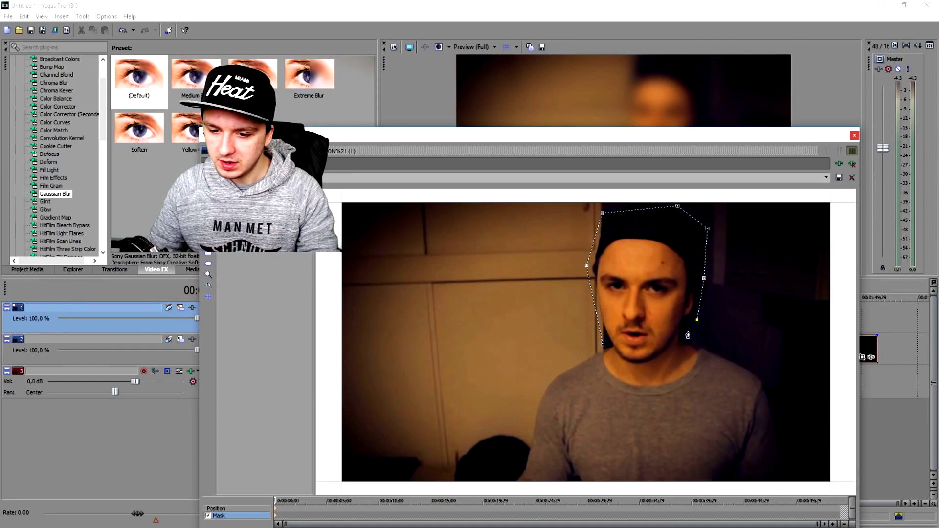
pyautogui.click(670, 360)
pyautogui.click(633, 370)
pyautogui.click(613, 356)
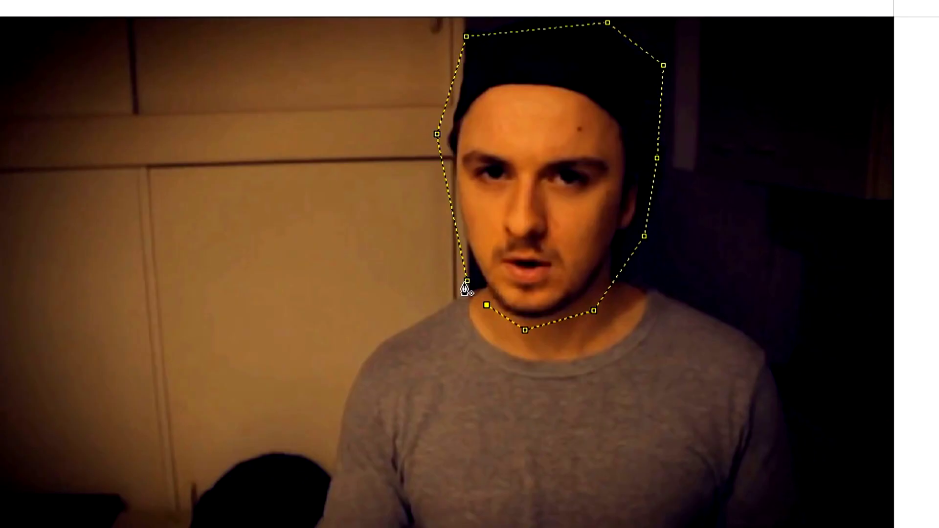
pyautogui.click(602, 344)
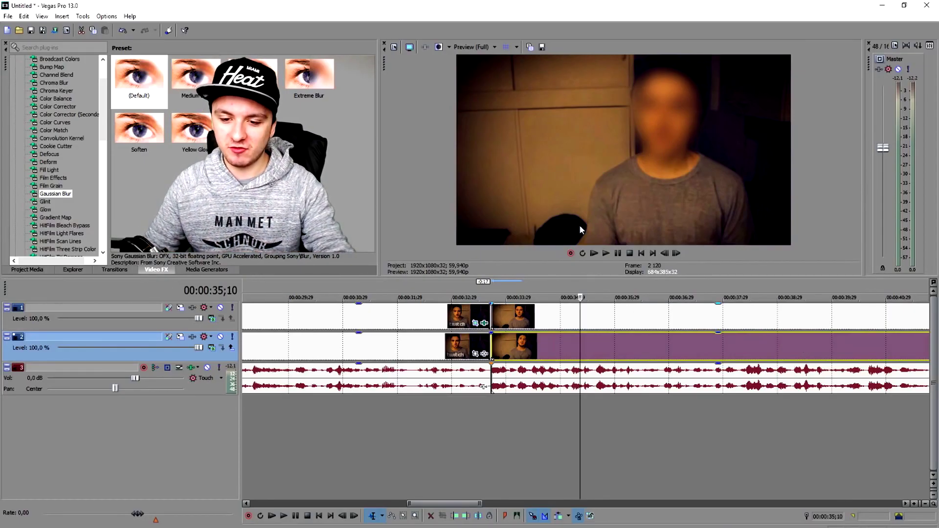
# Step: Review how the face blur covers the clips before and after the cut, including at about 00:00:22;25
pyautogui.scroll(-5, 355, 347)
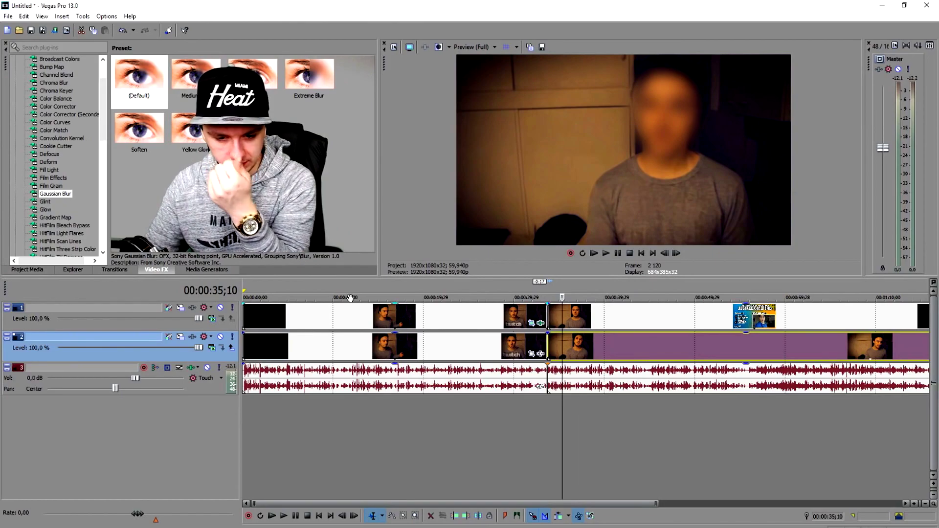
pyautogui.click(448, 292)
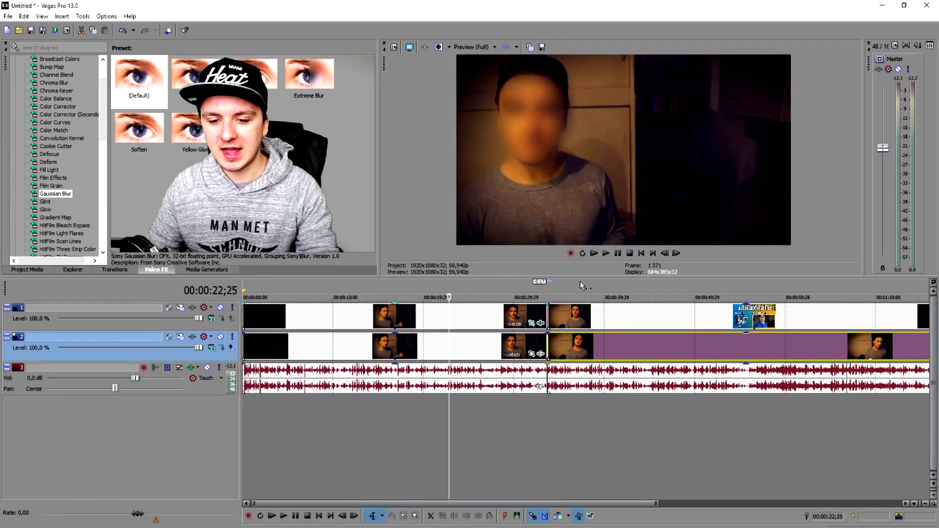
pyautogui.click(581, 281)
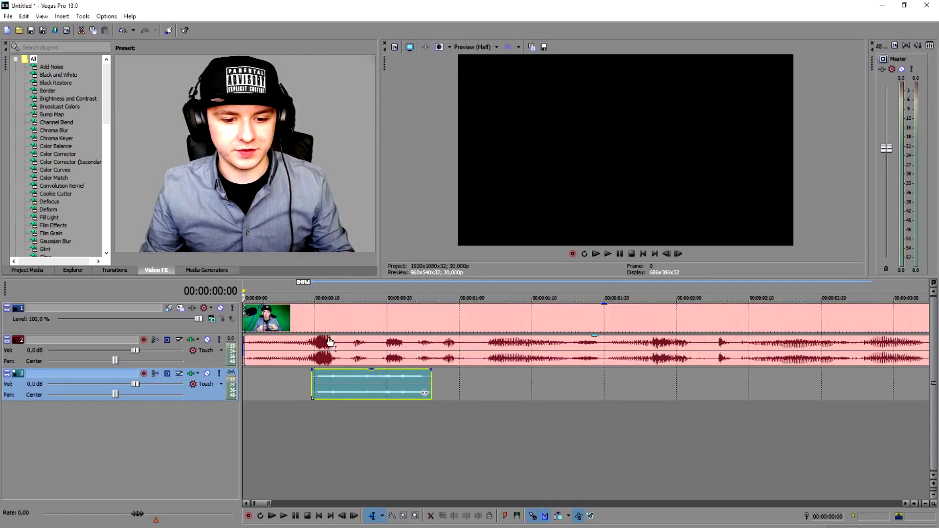
# Step: Move the footage aside, play the short sound effect from the timeline start, and return the footage to the start
pyautogui.moveTo(327, 340); pyautogui.dragTo(562, 334)
pyautogui.click(381, 392)
pyautogui.moveTo(381, 393); pyautogui.dragTo(277, 386)
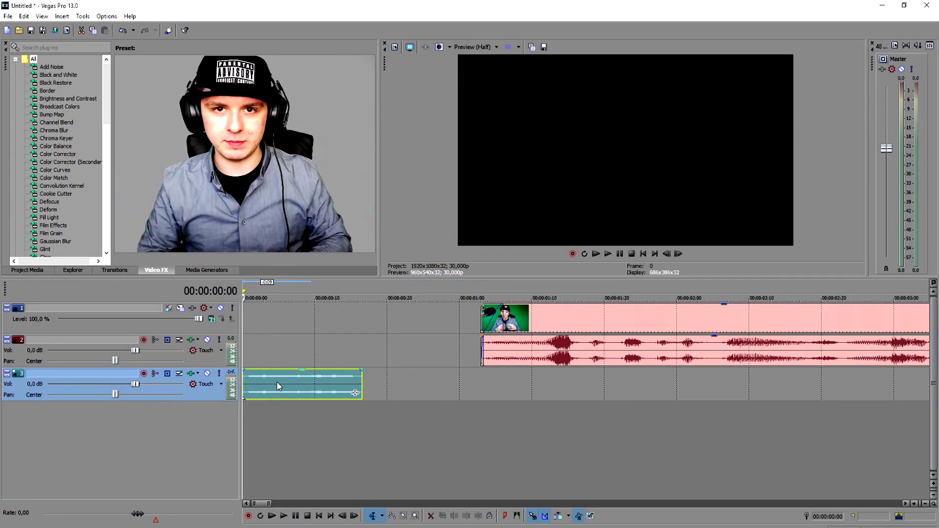
pyautogui.press('space')
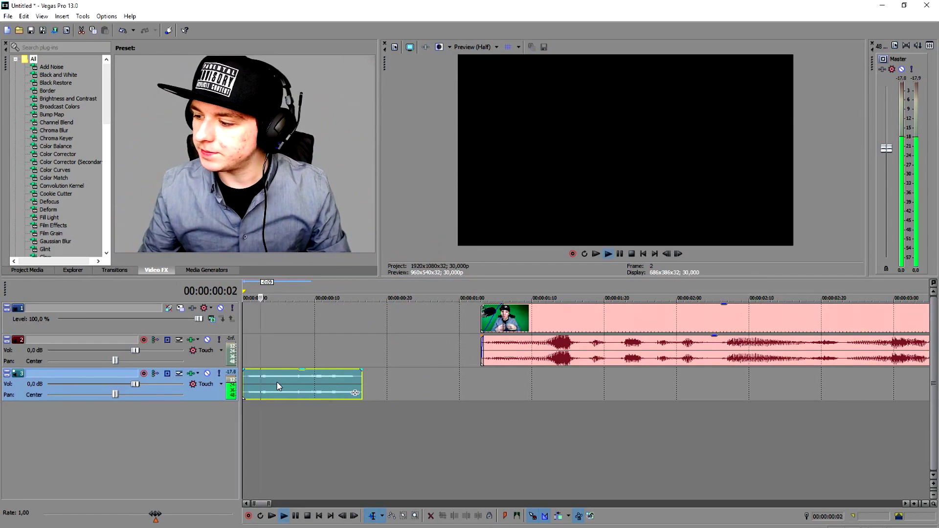
pyautogui.press('space')
pyautogui.moveTo(570, 321); pyautogui.dragTo(331, 321)
# Step: Shorten the sound effect and place it into the cut section of the speech track from about 00:00:00:17 to 00:00:00:25
pyautogui.moveTo(307, 396); pyautogui.dragTo(396, 397)
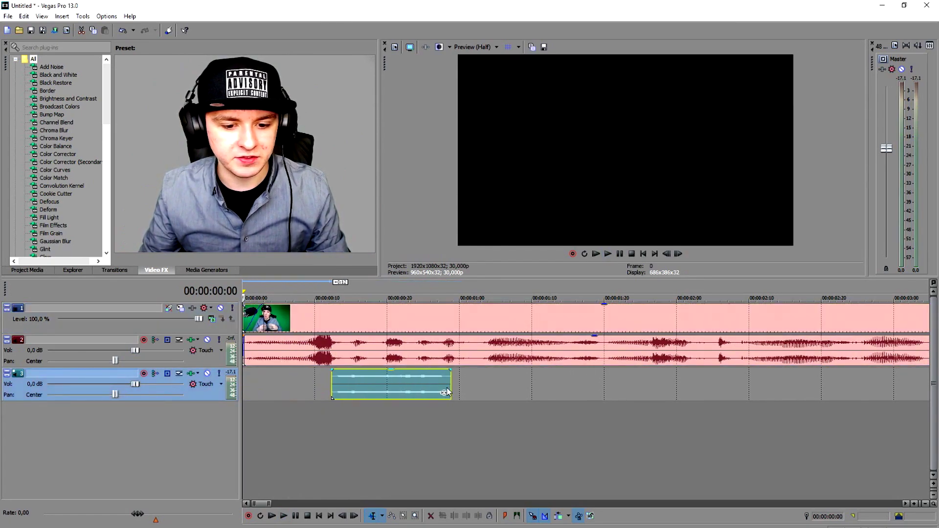
pyautogui.moveTo(448, 377); pyautogui.dragTo(397, 397)
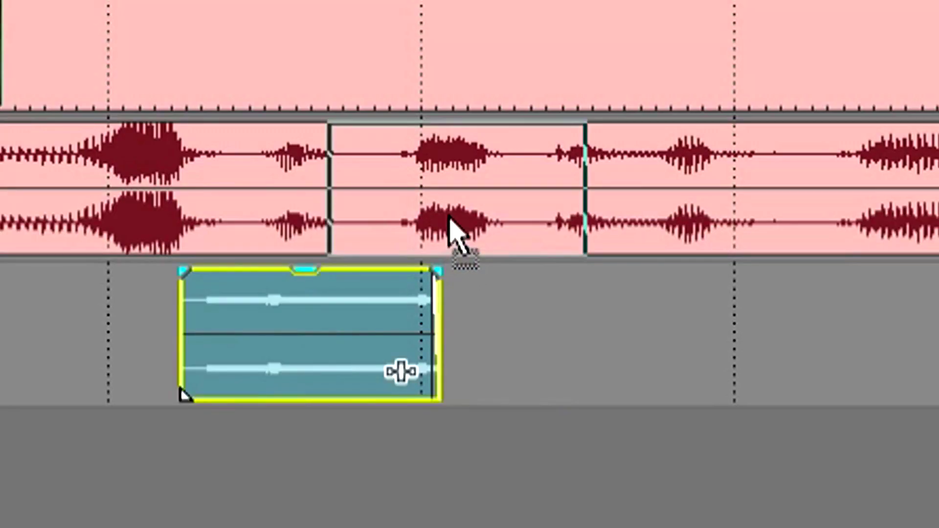
pyautogui.moveTo(448, 216); pyautogui.dragTo(454, 216)
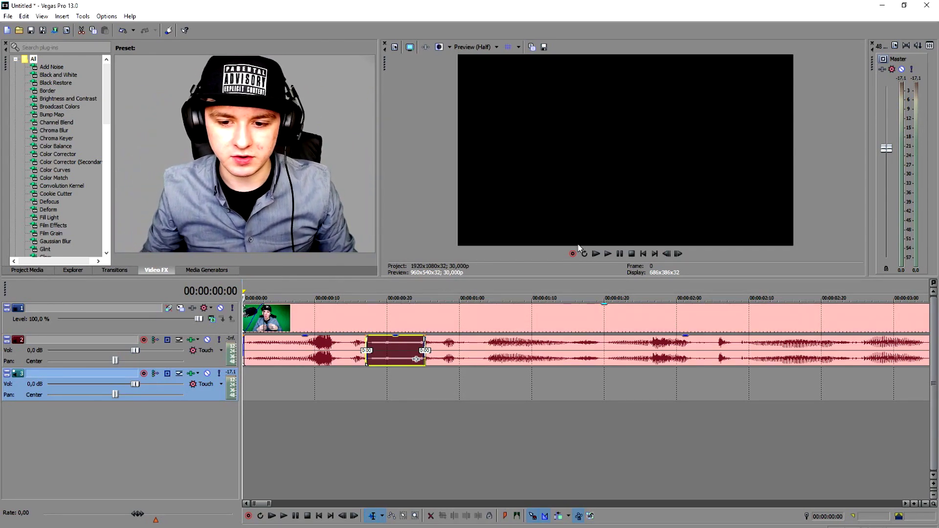
# Step: Play back the replaced word and move the sound effect on the speech track so it starts at about 00:00:00:19
pyautogui.press('space')
pyautogui.scroll(2, 423, 349)
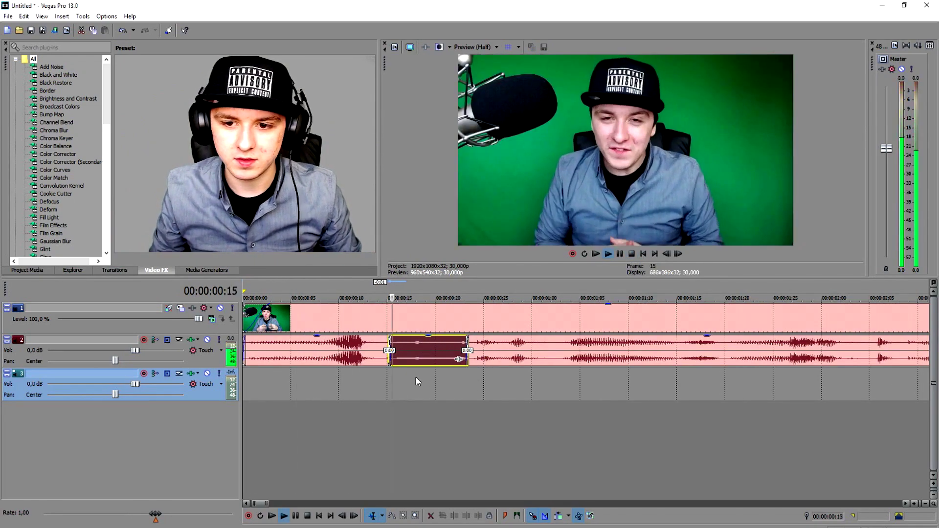
pyautogui.press('space')
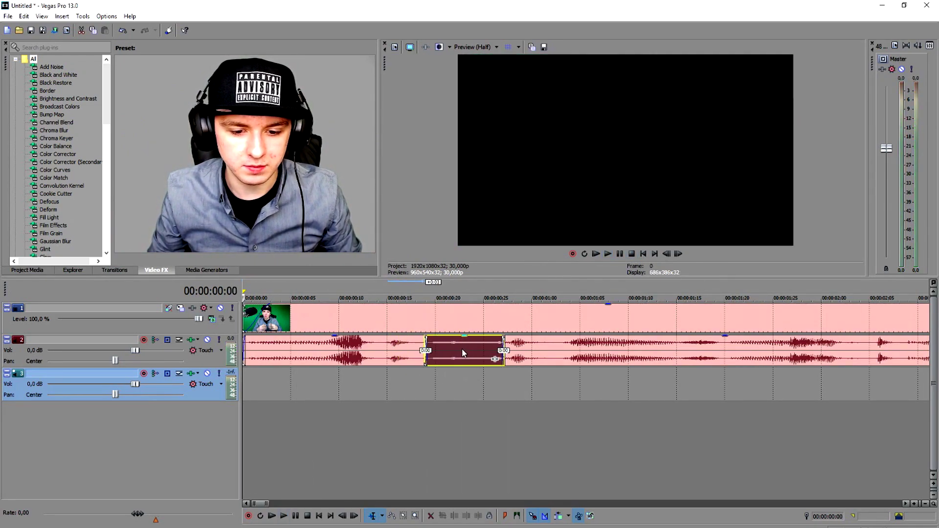
pyautogui.press('space')
pyautogui.press('space')
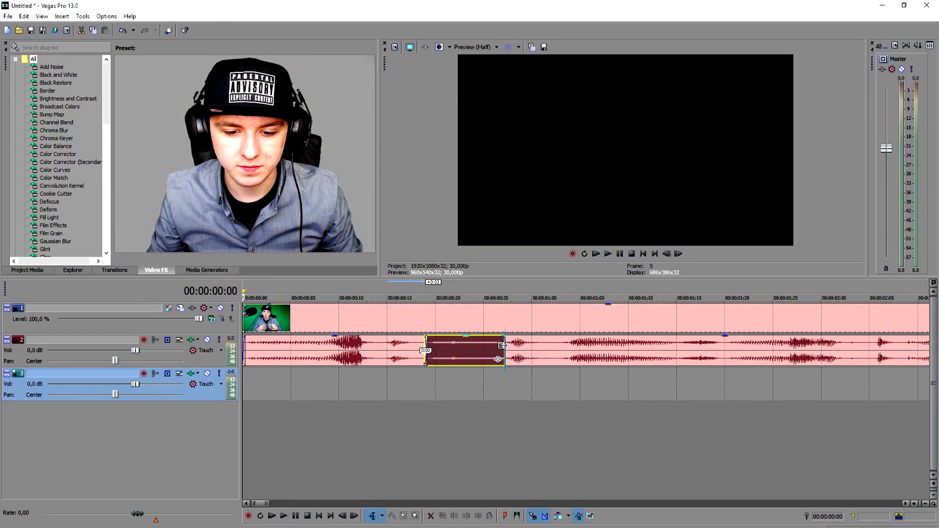
# Step: Trim the end of the first sound effect to about 00:00:00:25 and play it back
pyautogui.moveTo(502, 345); pyautogui.dragTo(479, 346)
pyautogui.press('space')
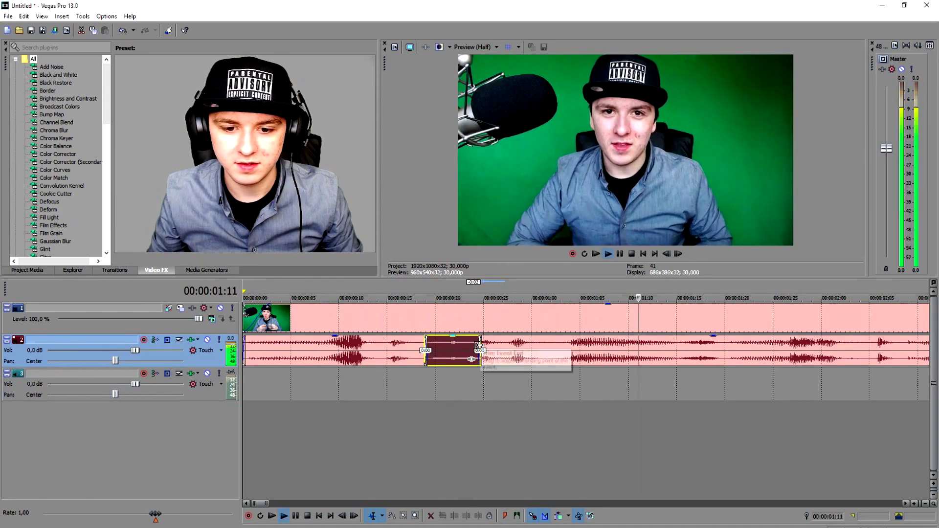
pyautogui.scroll(-2, 579, 301)
pyautogui.press('space')
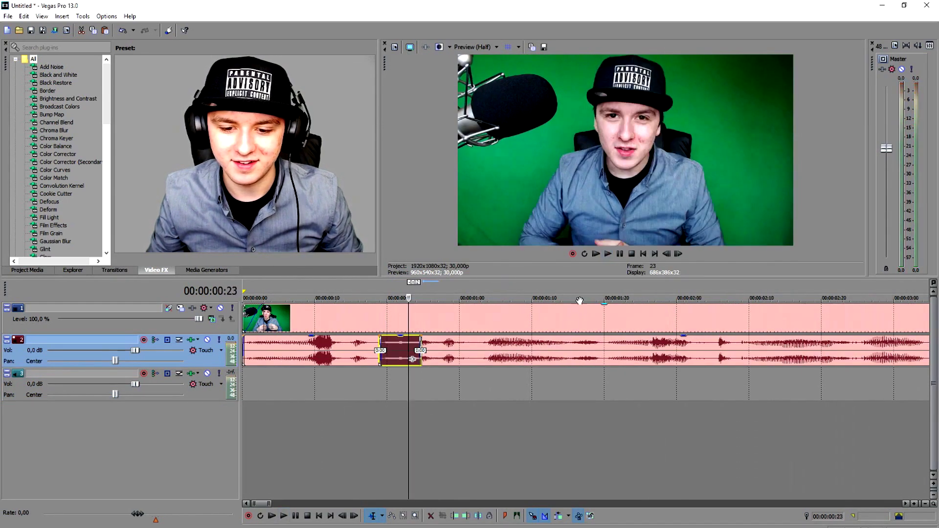
# Step: Replace the speech from about 00:00:02:05 to 00:00:02:11 with the sound effect and play on from there
pyautogui.click(579, 301)
pyautogui.press('space')
pyautogui.click(603, 350)
pyautogui.press('space')
pyautogui.moveTo(623, 344); pyautogui.dragTo(665, 344)
pyautogui.press('s')
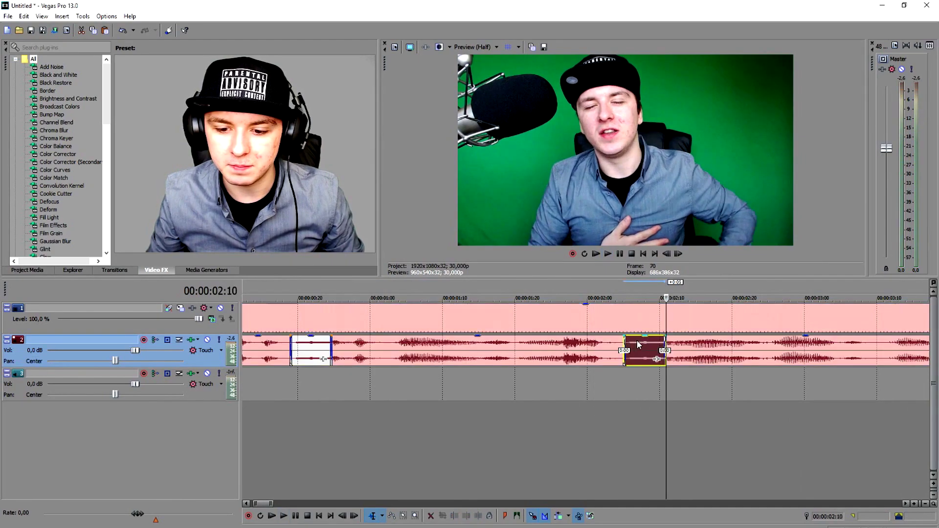
pyautogui.press('space')
# Step: Cut out the word at about 00:00:04:06, put the sound effect in its place and play it back
pyautogui.scroll(-5, 555, 328)
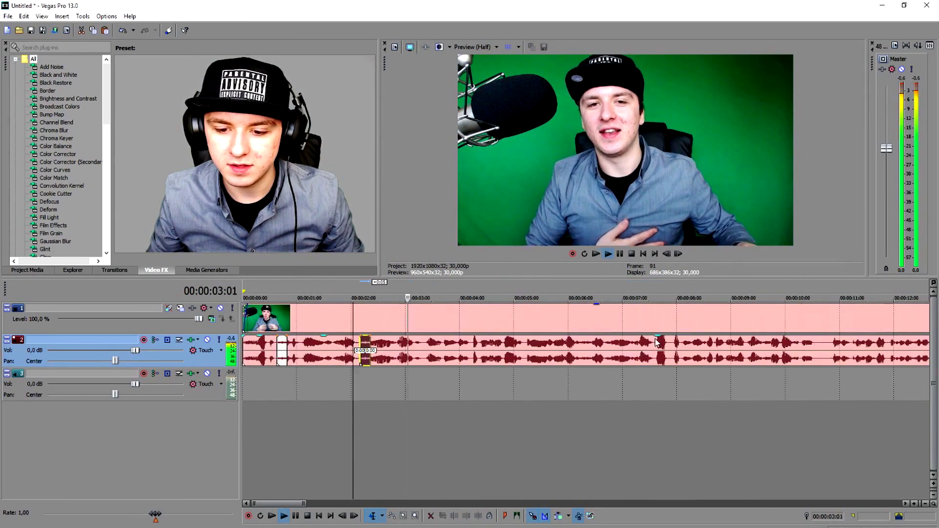
pyautogui.press('space')
pyautogui.scroll(3, 577, 342)
pyautogui.moveTo(580, 343); pyautogui.dragTo(608, 344)
pyautogui.press('s')
pyautogui.click(552, 293)
pyautogui.press('space')
# Step: Find the word at about 00:00:07:27, replace it on the speech track with the sound effect and play the passage
pyautogui.scroll(2, 636, 362)
pyautogui.scroll(-3, 680, 380)
pyautogui.scroll(-2, 660, 356)
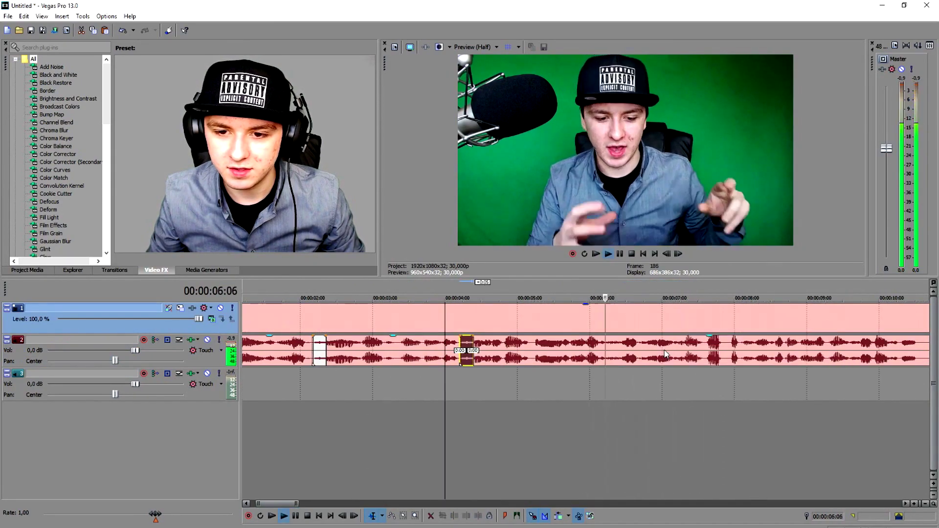
pyautogui.scroll(3, 682, 350)
pyautogui.press('space')
pyautogui.moveTo(582, 350); pyautogui.dragTo(621, 350)
pyautogui.press('s')
pyautogui.click(506, 287)
pyautogui.press('space')
pyautogui.press('space')
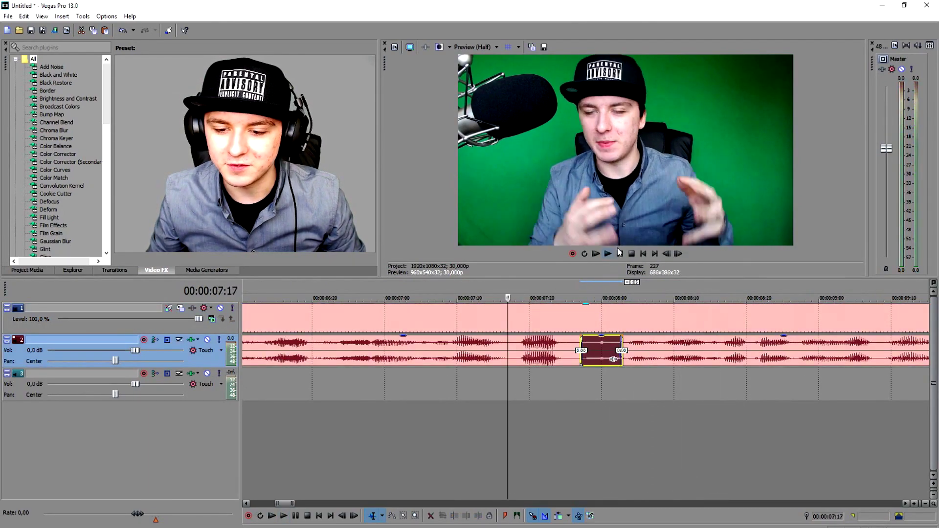
# Step: Play the footage from the start to check the inserted sound effects and listen for the next word to censor
pyautogui.click(643, 254)
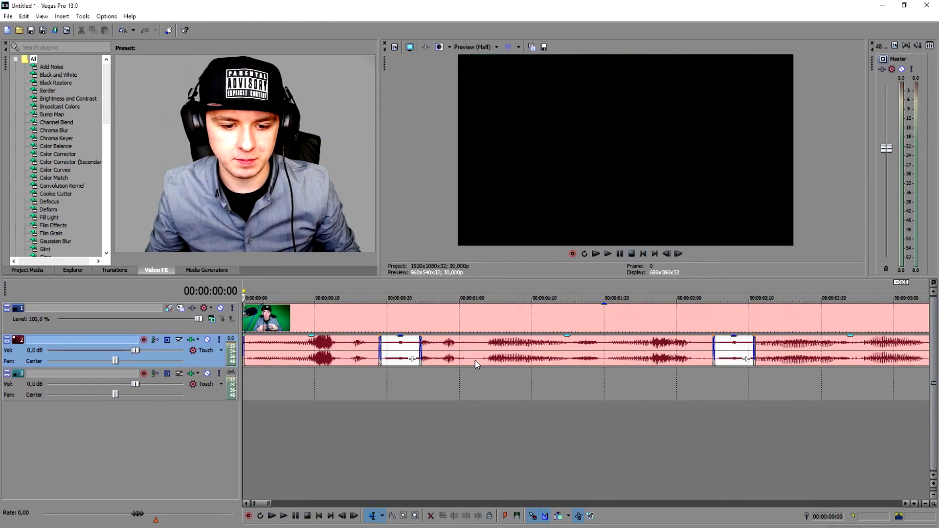
pyautogui.scroll(-2, 473, 354)
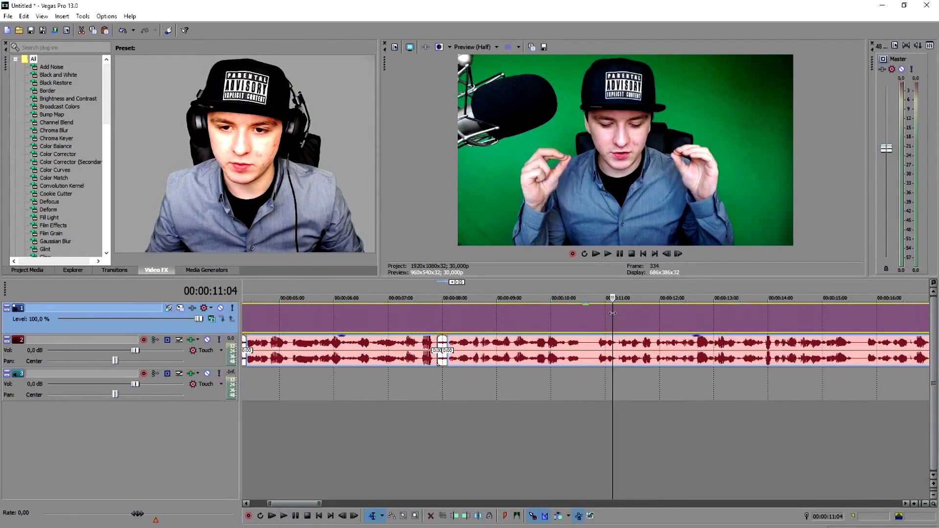
pyautogui.scroll(3, 638, 327)
pyautogui.press('space')
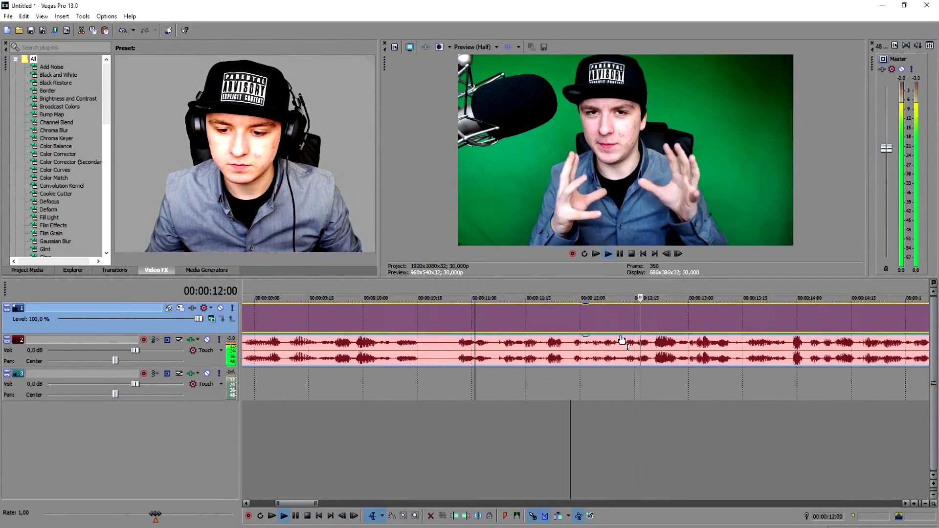
pyautogui.press('Return')
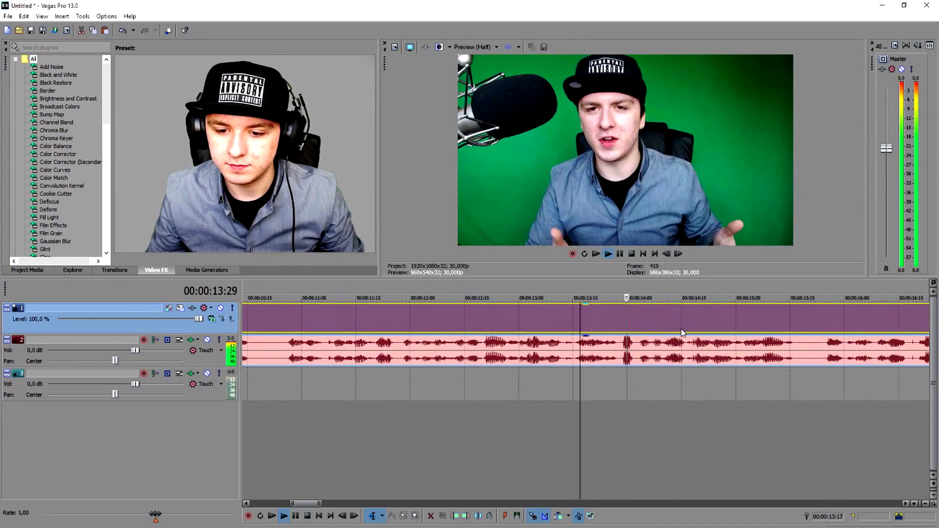
# Step: Replace the loud word with the sound effect, shift it to start at about 00:00:14:00 and play the passage
pyautogui.click(616, 339)
pyautogui.moveTo(616, 342); pyautogui.dragTo(637, 345)
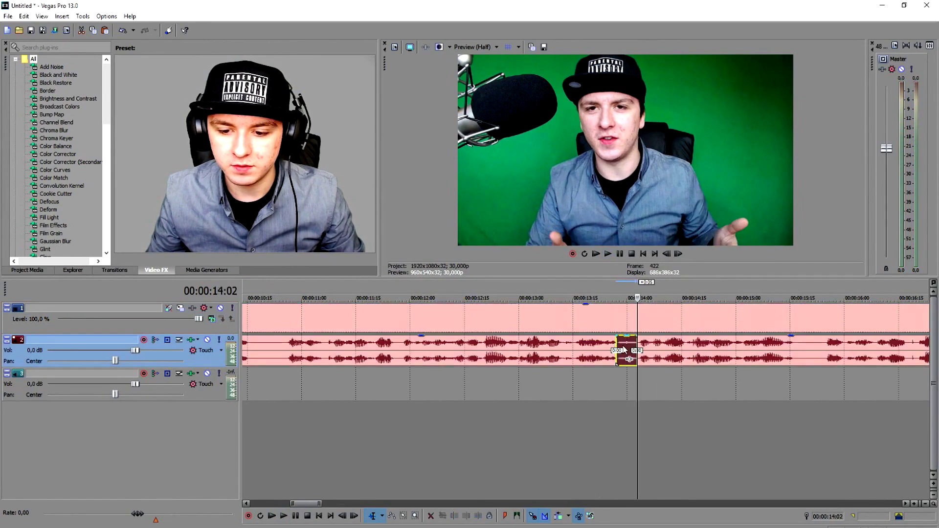
pyautogui.click(572, 286)
pyautogui.press('space')
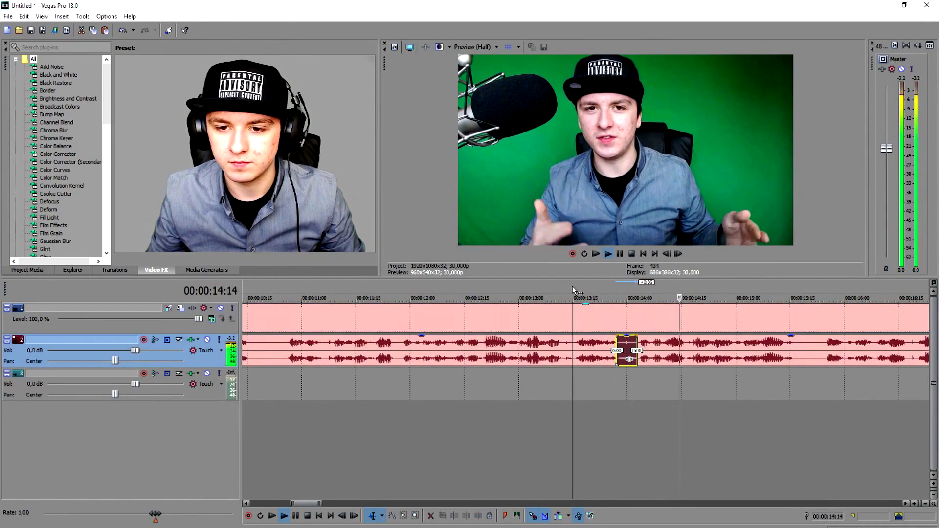
pyautogui.press('space')
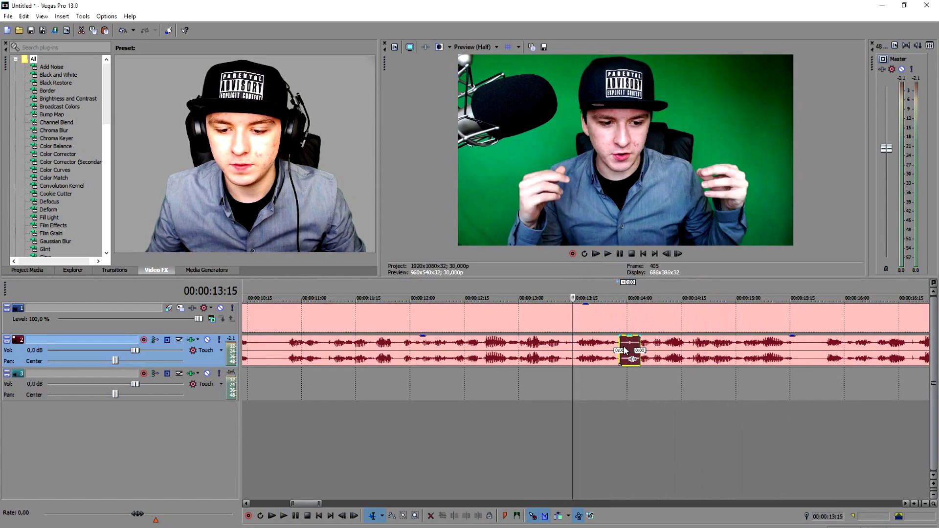
pyautogui.press('space')
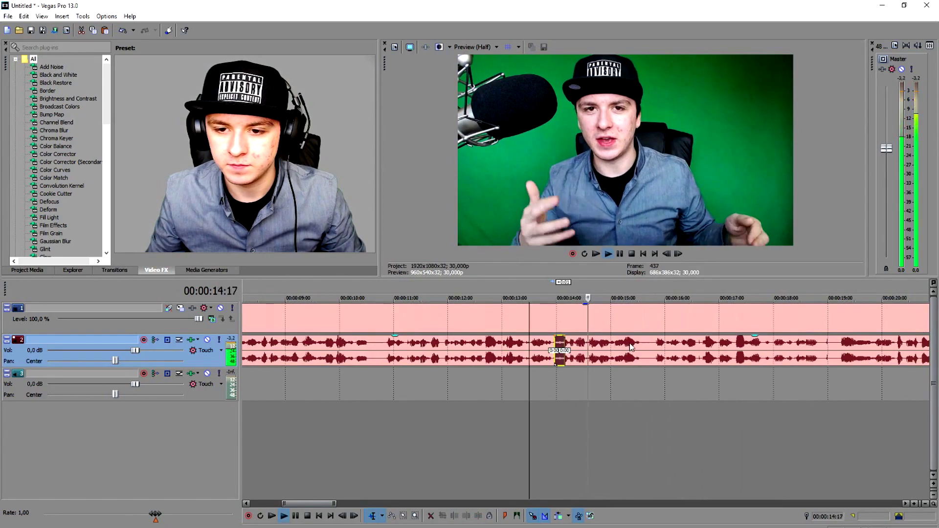
# Step: Replace the word at about 00:00:20:06 with the sound effect and set the playback position to 00:00:19:12
pyautogui.click(690, 342)
pyautogui.click(771, 346)
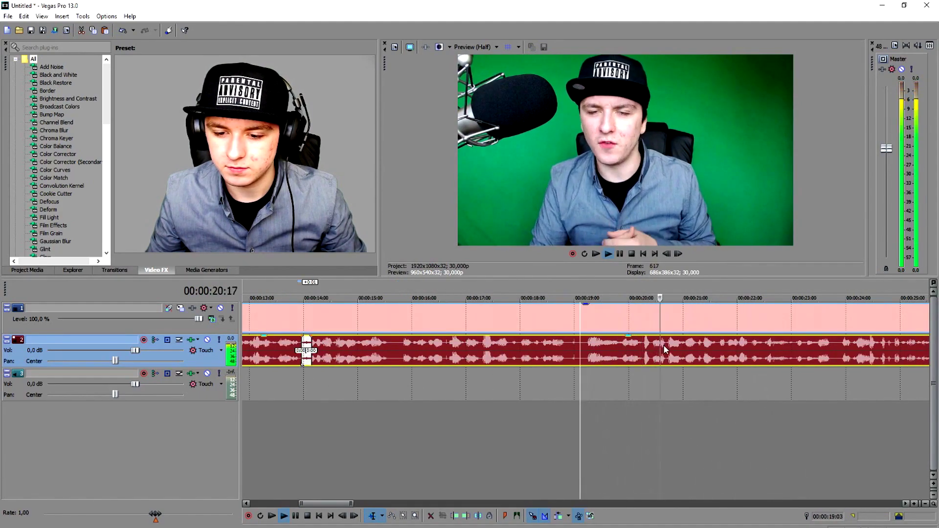
pyautogui.click(641, 343)
pyautogui.scroll(2, 597, 352)
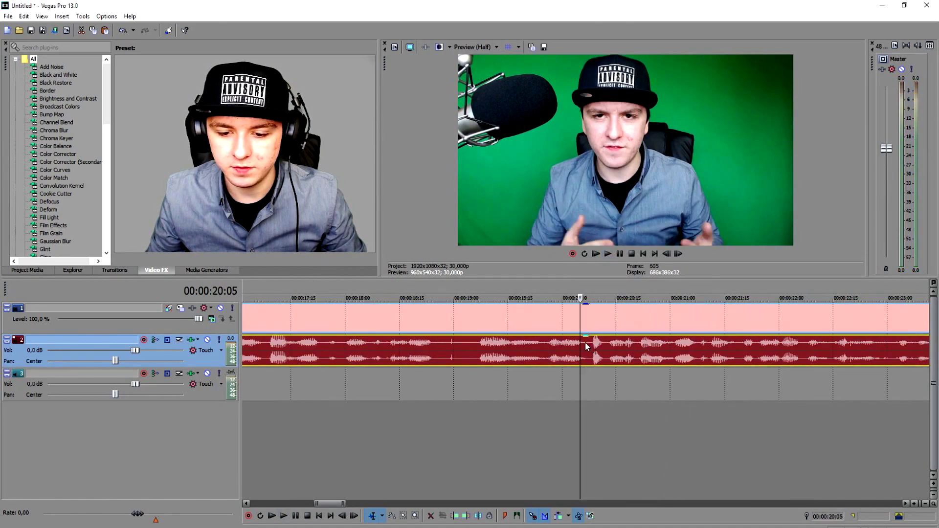
pyautogui.moveTo(585, 346); pyautogui.dragTo(603, 352)
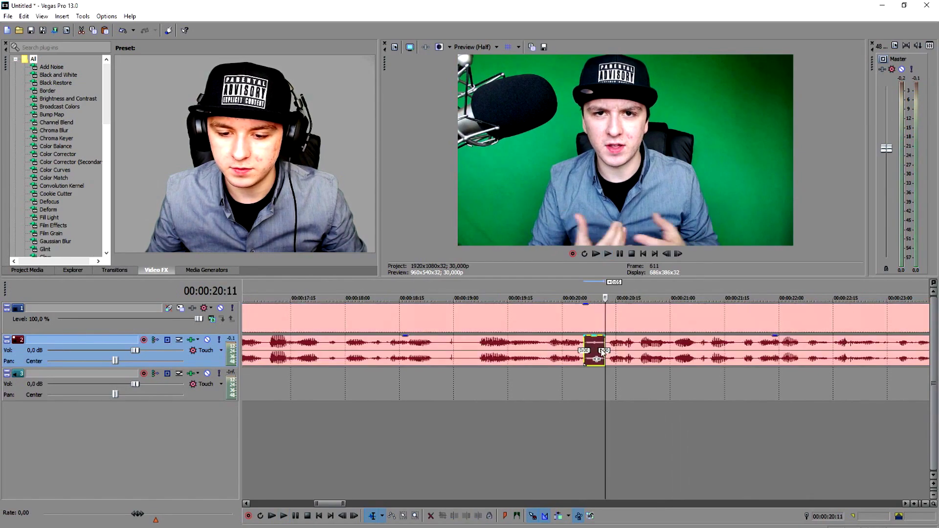
pyautogui.click(535, 284)
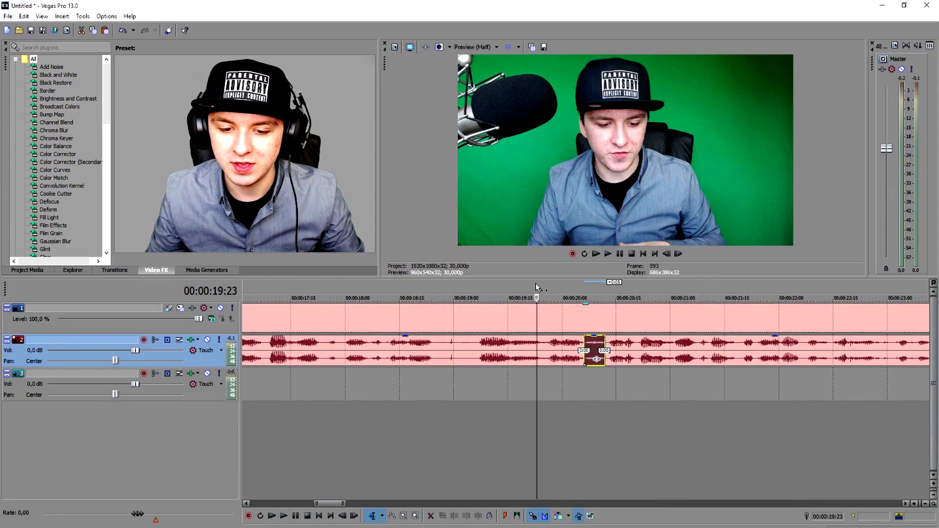
pyautogui.click(499, 321)
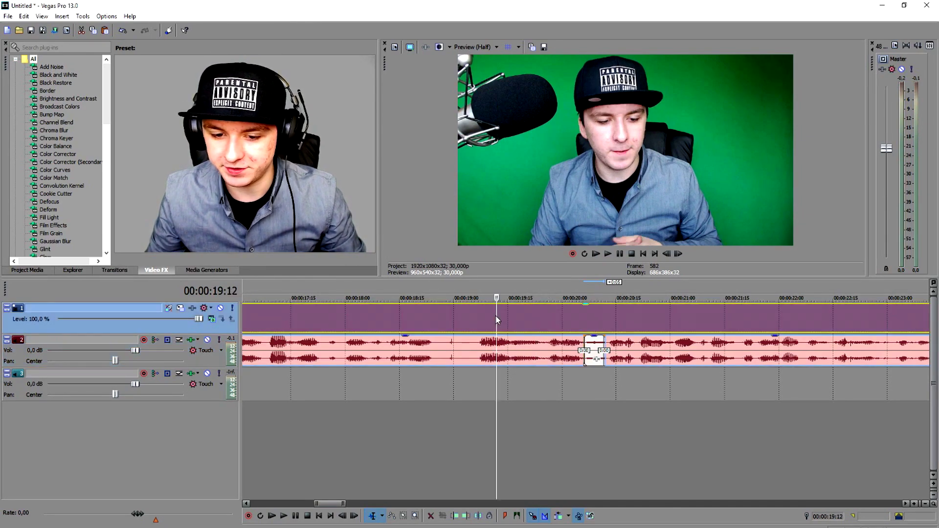
# Step: Play on from 00:00:19:12 to find the word at about 00:00:24:26, replace it with the sound effect and play the passage
pyautogui.press('space')
pyautogui.scroll(-3, 618, 321)
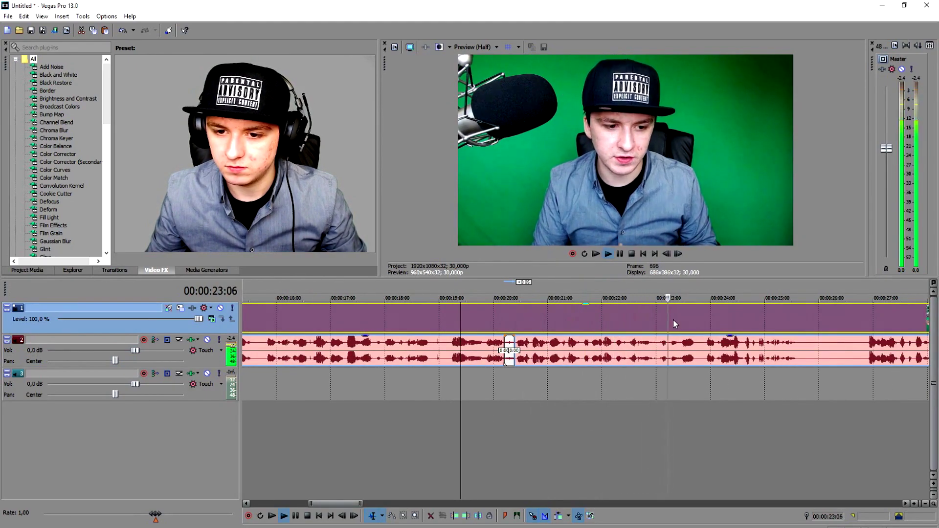
pyautogui.scroll(3, 747, 321)
pyautogui.press('space')
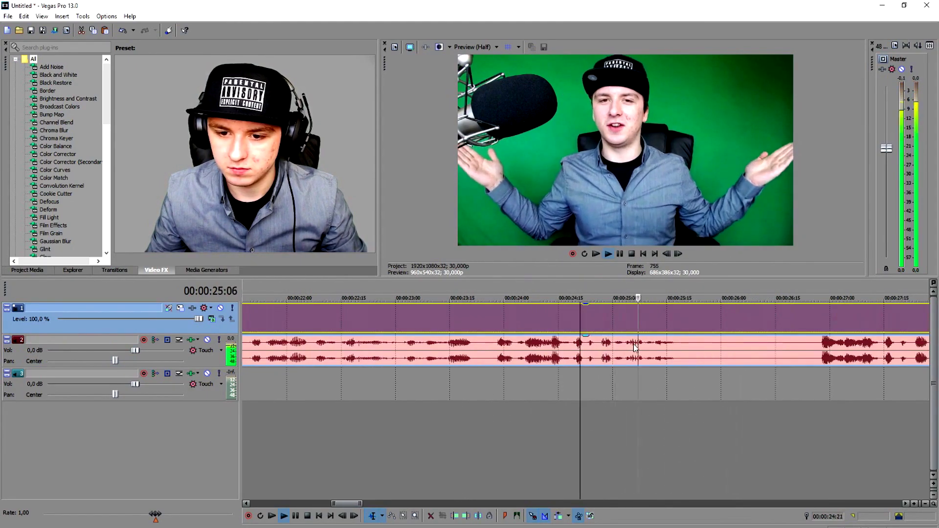
pyautogui.moveTo(597, 328); pyautogui.dragTo(617, 343)
pyautogui.press('space')
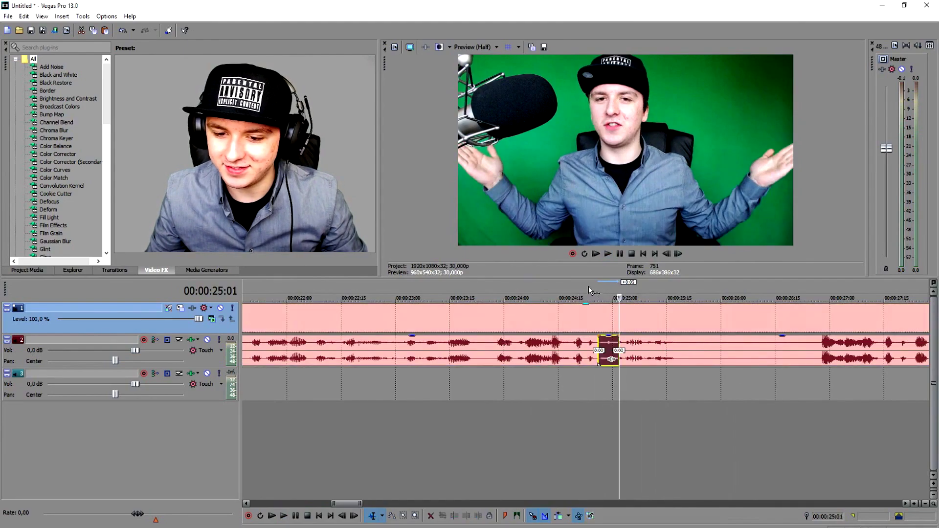
pyautogui.scroll(3, 588, 286)
pyautogui.press('space')
pyautogui.press('space')
pyautogui.scroll(-5, 641, 339)
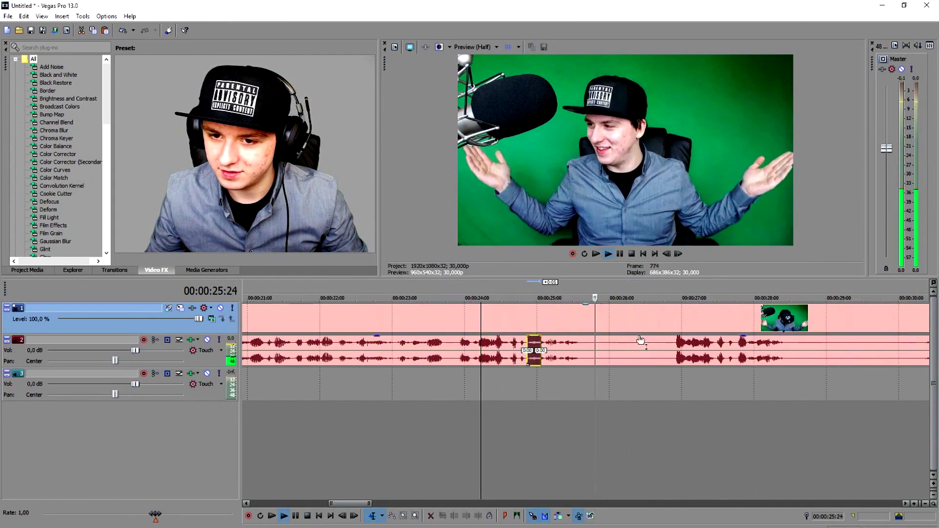
# Step: Find the word at about 00:00:27:23, replace it with the sound effect and play the passage from 00:00:26:20
pyautogui.press('space')
pyautogui.click(662, 346)
pyautogui.press('space')
pyautogui.scroll(3, 675, 346)
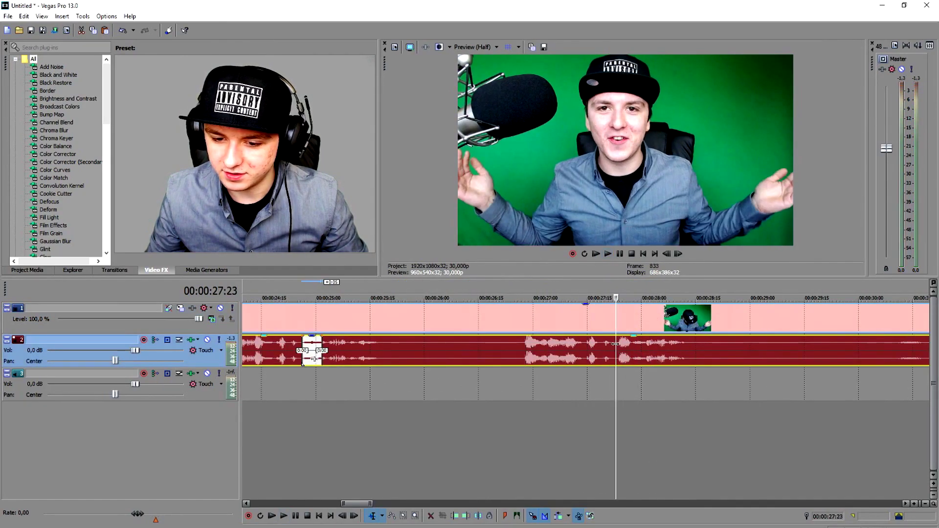
pyautogui.moveTo(616, 348); pyautogui.dragTo(633, 350)
pyautogui.click(497, 287)
pyautogui.press('space')
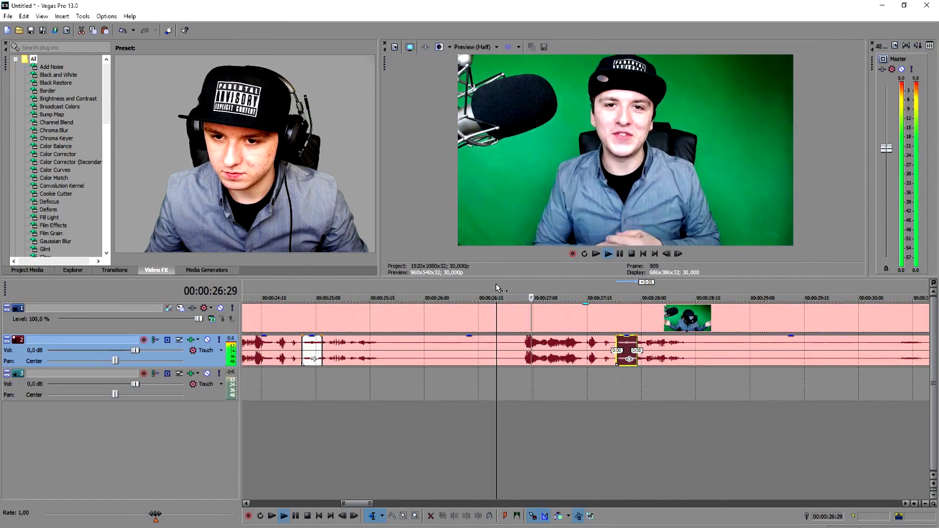
pyautogui.scroll(-3, 616, 325)
pyautogui.press('space')
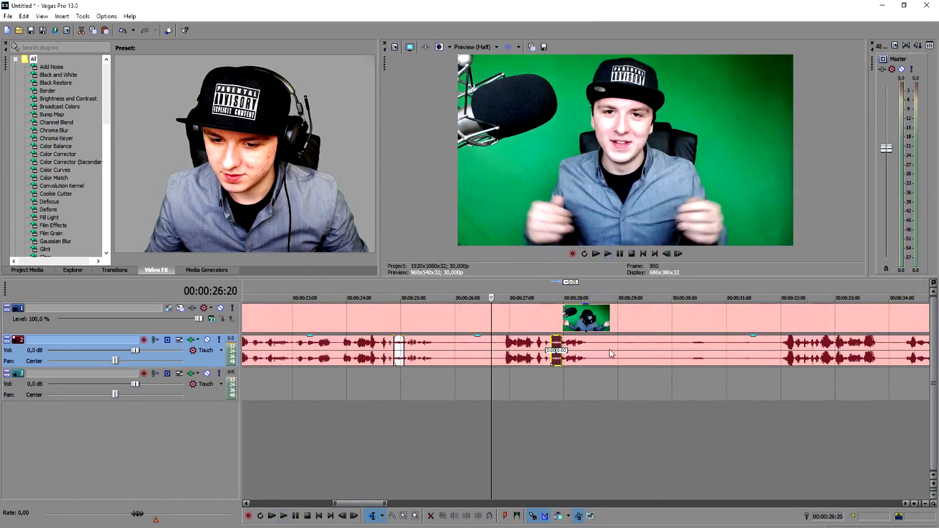
# Step: Play the footage from about 00:00:32:00 and again from 00:00:35:16, listening for further words to censor
pyautogui.click(609, 344)
pyautogui.click(690, 343)
pyautogui.press('space')
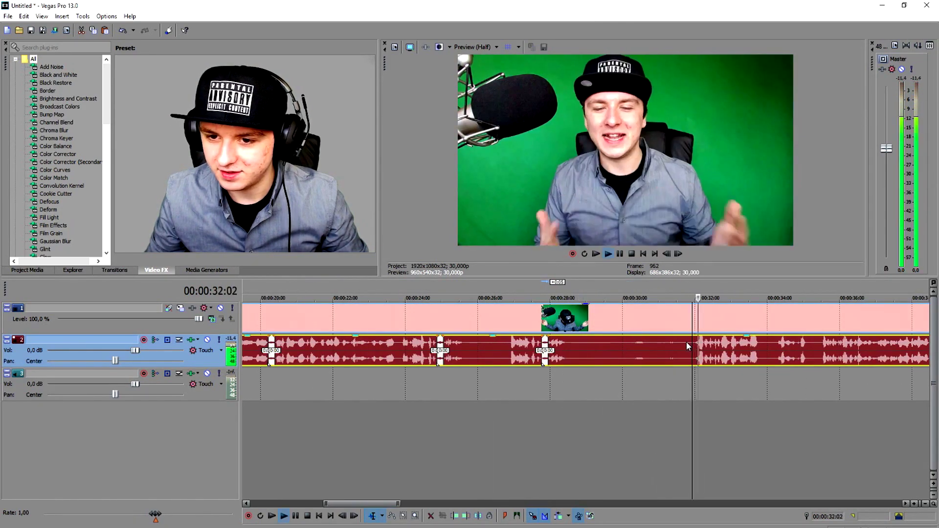
pyautogui.scroll(2, 684, 341)
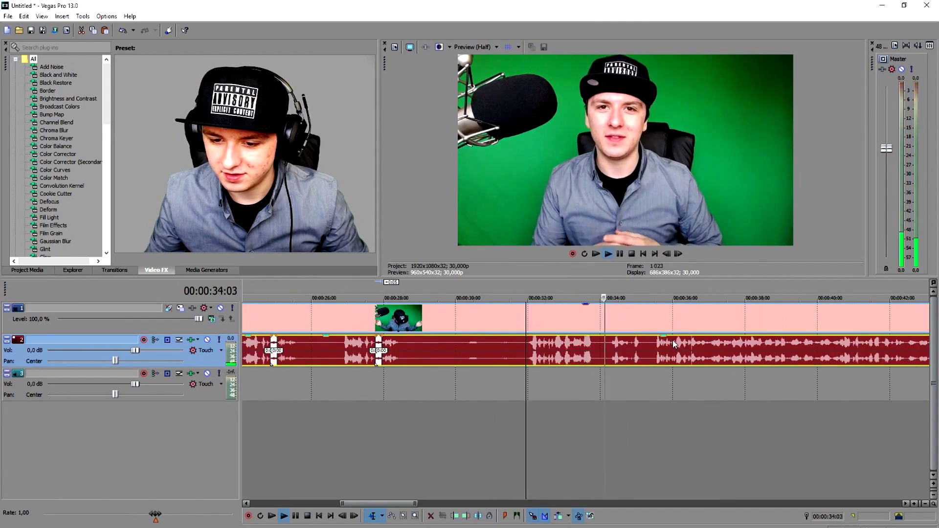
pyautogui.scroll(2, 673, 343)
pyautogui.click(657, 347)
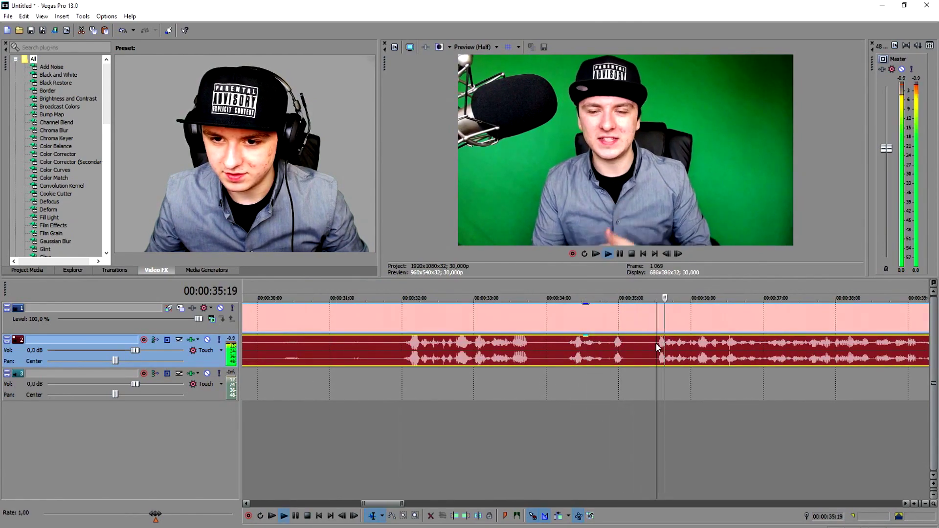
pyautogui.scroll(-1, 656, 344)
pyautogui.scroll(-3, 656, 344)
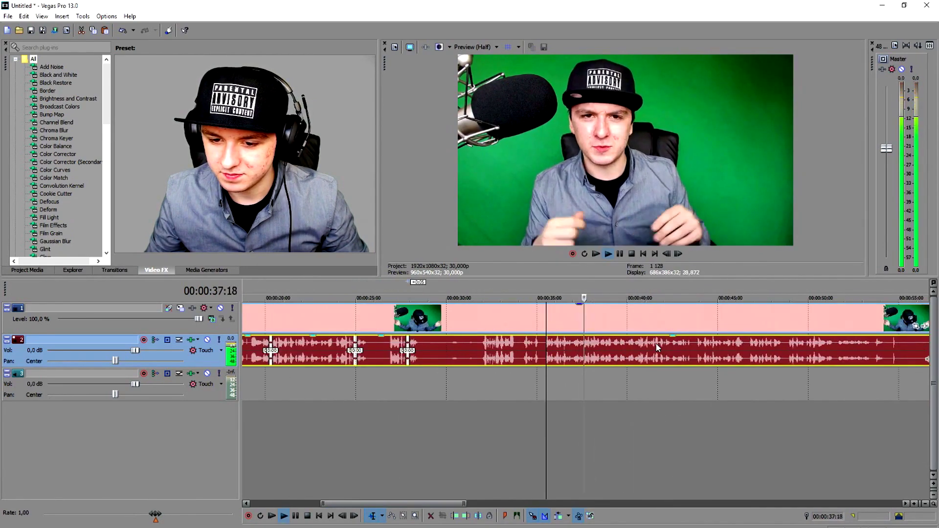
pyautogui.press('space')
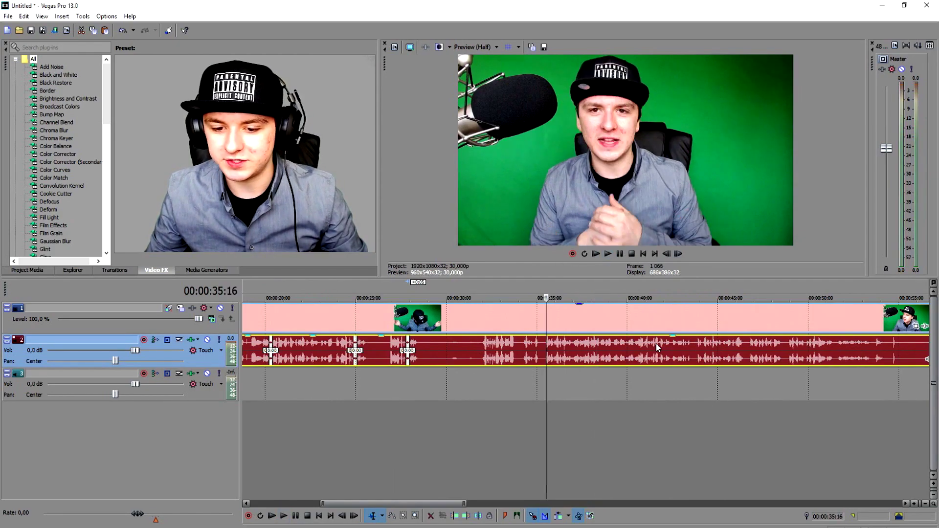
# Step: Try lengthening the sound effect at about 00:00:02:05 by about 10 frames, play the passage and undo the change
pyautogui.press('s')
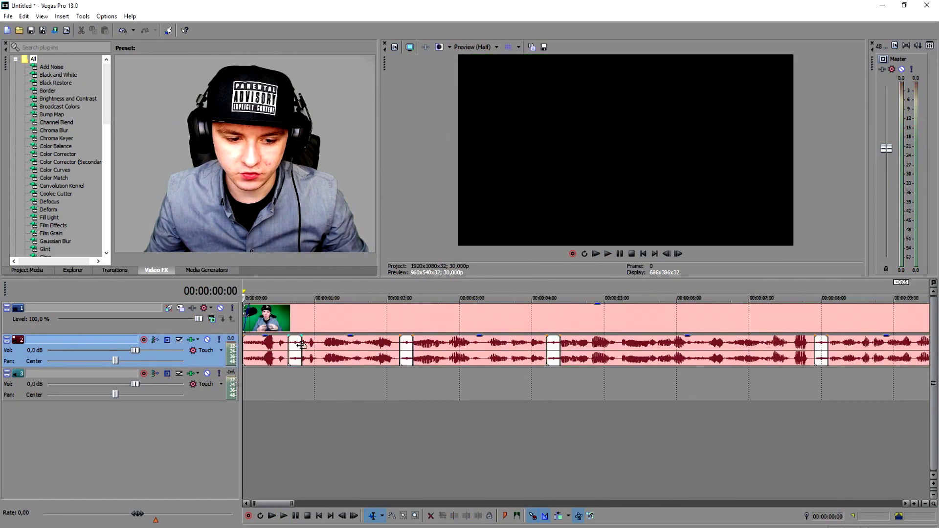
pyautogui.click(301, 345)
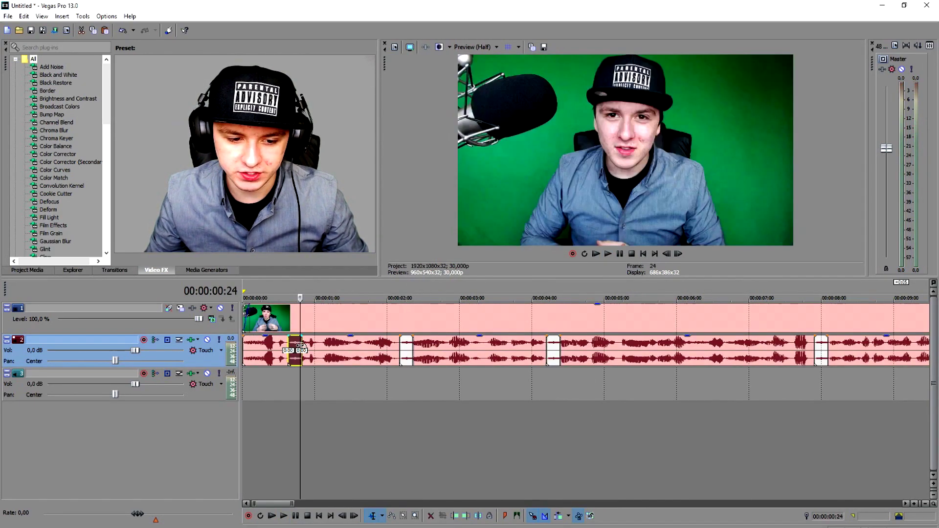
pyautogui.click(394, 288)
pyautogui.scroll(2, 550, 358)
pyautogui.moveTo(582, 342); pyautogui.dragTo(637, 349)
pyautogui.press('space')
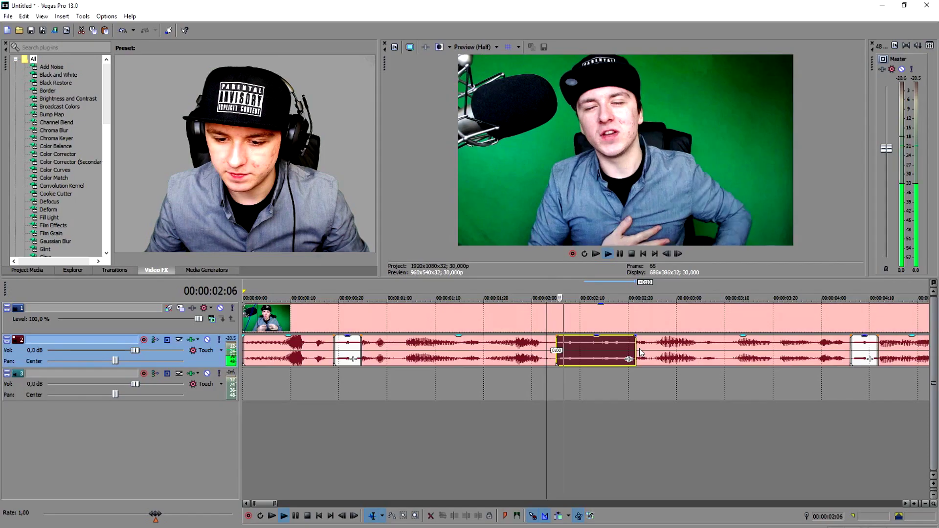
pyautogui.press('space')
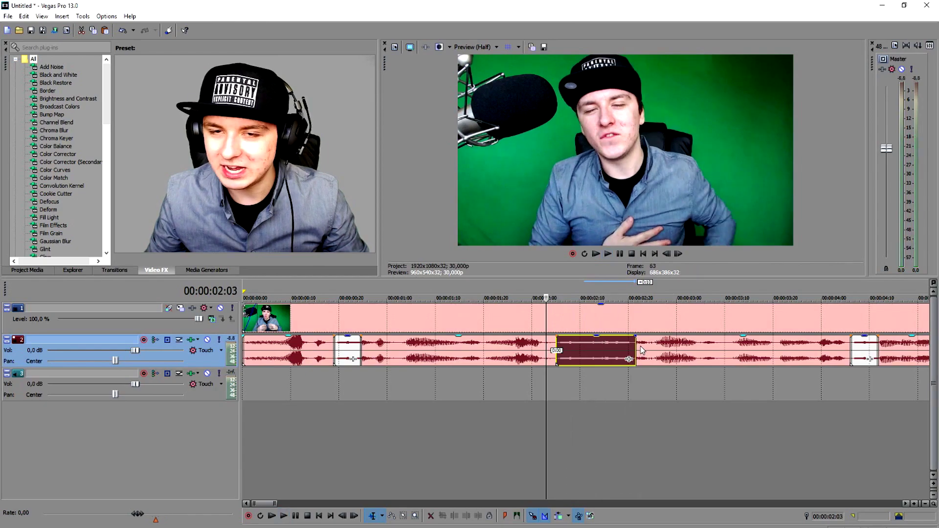
pyautogui.hotkey('ctrl', 'z')
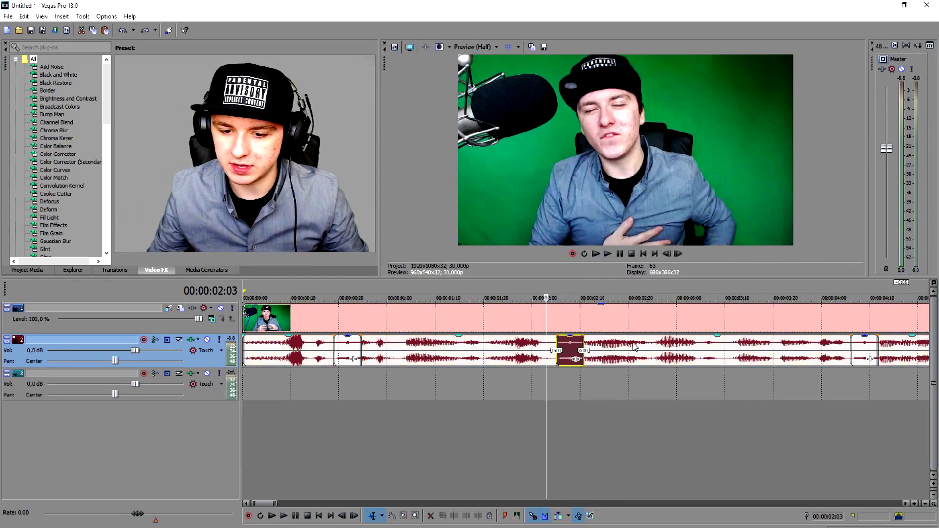
pyautogui.click(576, 346)
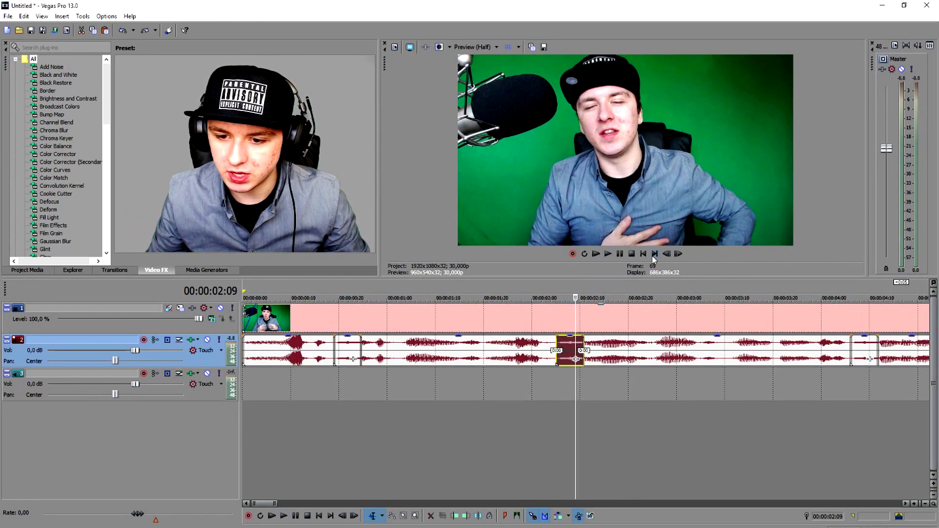
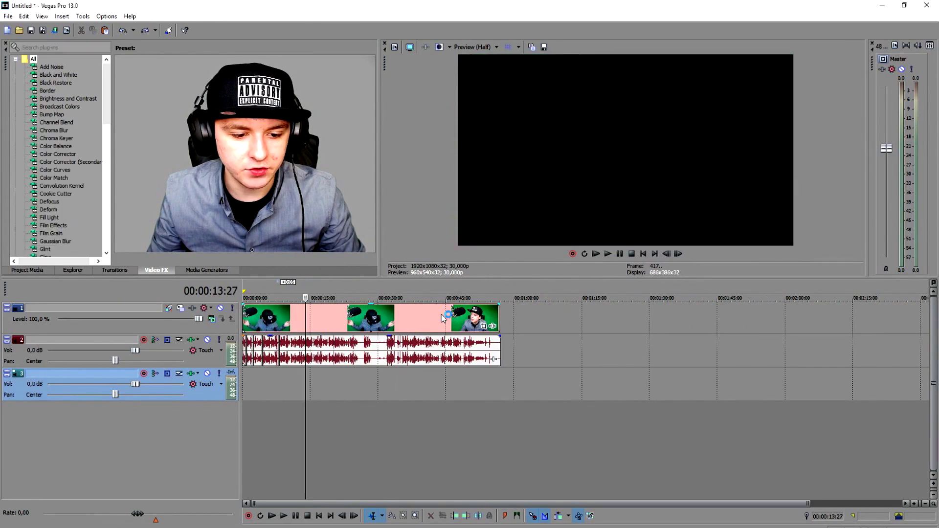
# Step: Remove the sound effect clip from the third track and move the footage back to the start of the timeline
pyautogui.scroll(5, 443, 318)
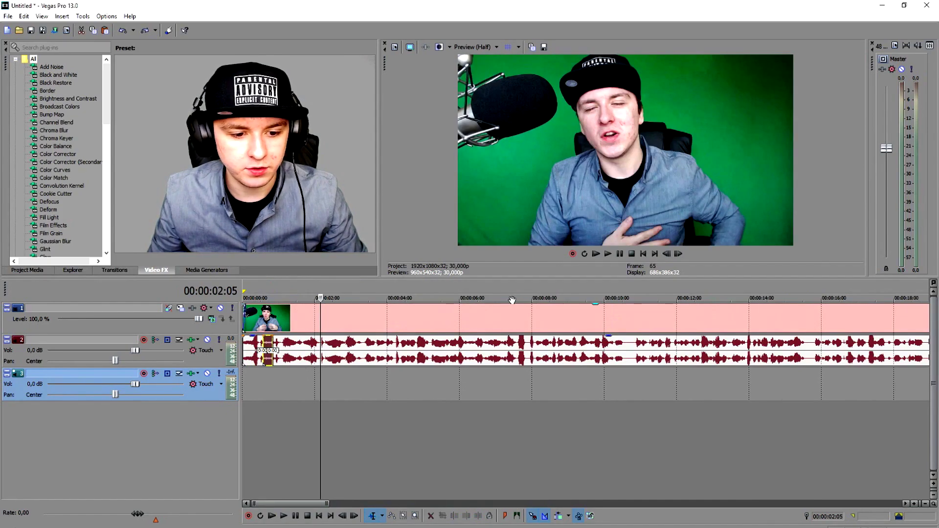
pyautogui.moveTo(267, 393); pyautogui.dragTo(277, 393)
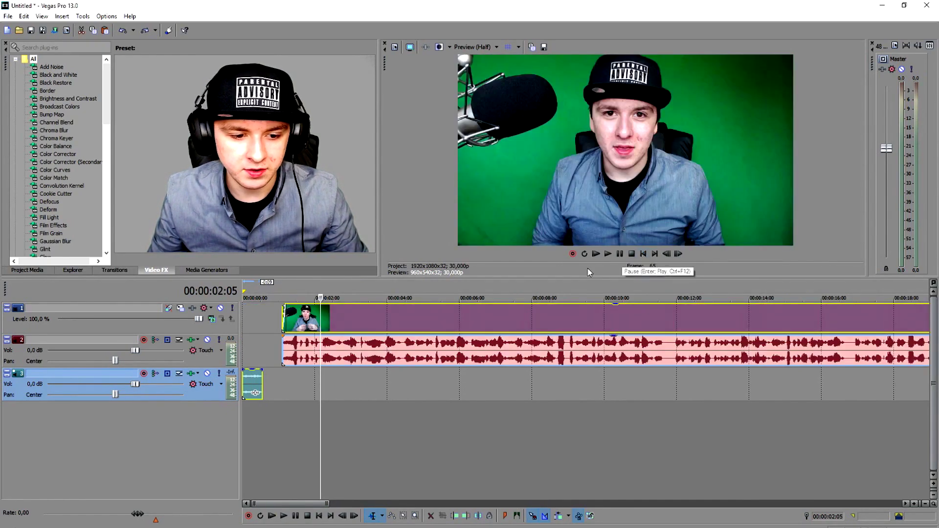
pyautogui.click(255, 387)
pyautogui.press('Delete')
pyautogui.moveTo(349, 321); pyautogui.dragTo(309, 321)
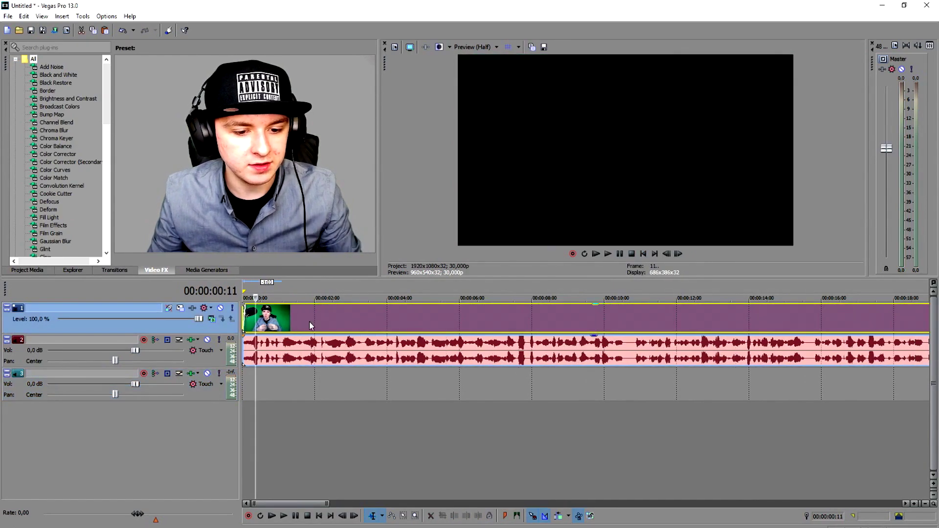
# Step: Place the sound effect on the third track at about 00:00:01:01 and set the playback position to 00:00:00:16
pyautogui.click(279, 349)
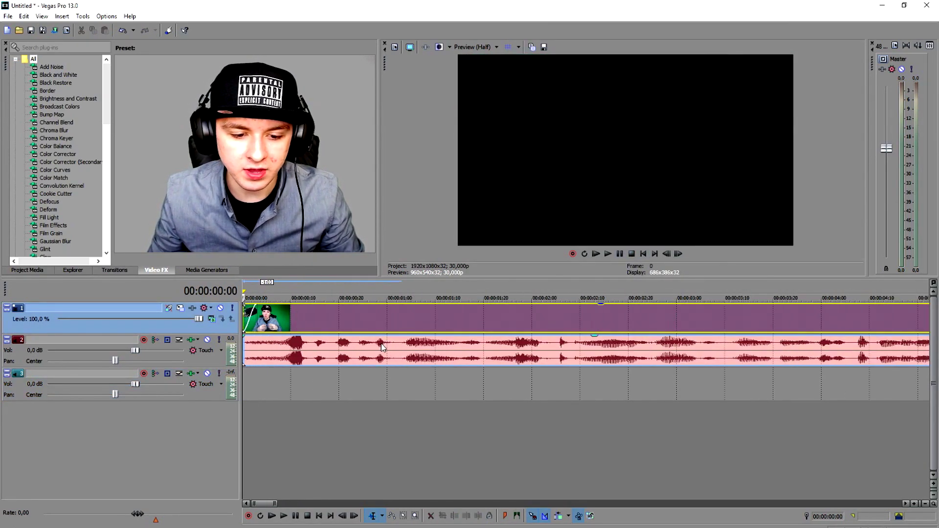
pyautogui.scroll(4, 424, 346)
pyautogui.moveTo(377, 362); pyautogui.dragTo(404, 382)
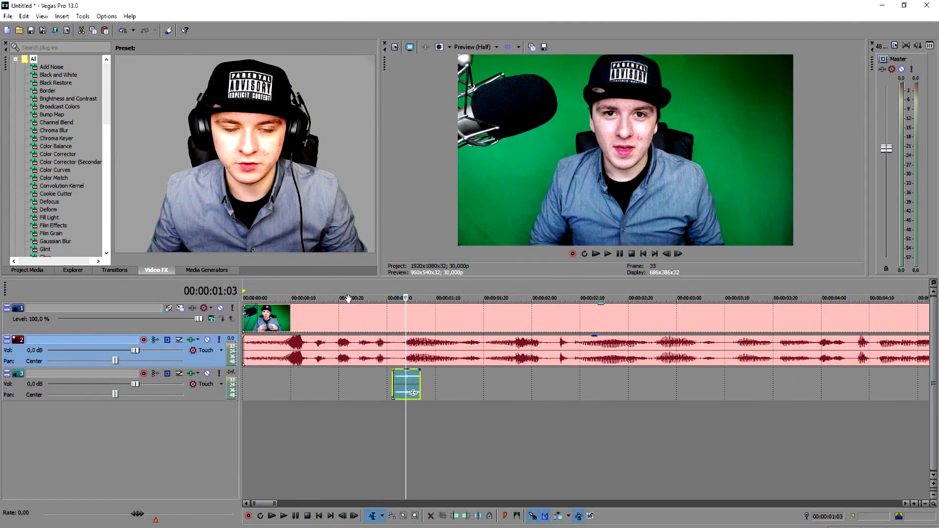
pyautogui.click(319, 286)
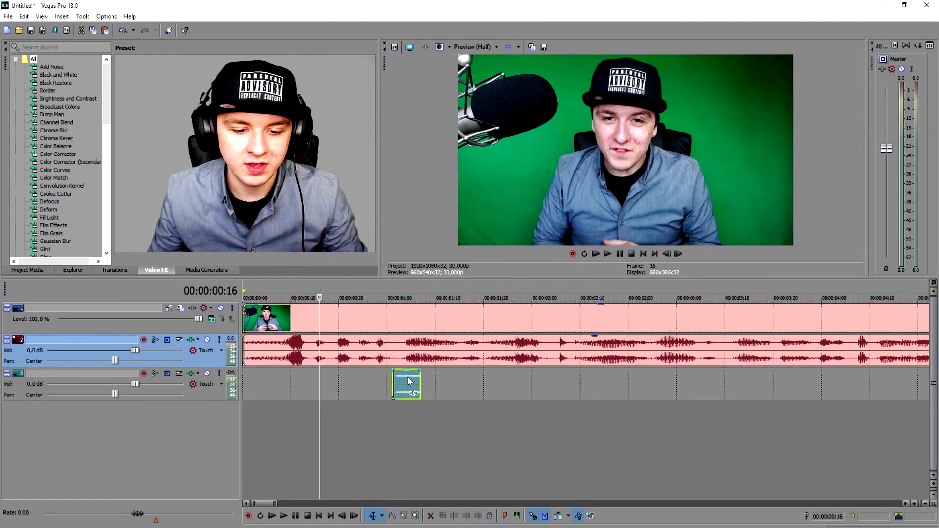
# Step: Move the sound effect on the third track to start at about 00:00:00:15 and play the passage from 00:00:00:06
pyautogui.moveTo(351, 385); pyautogui.dragTo(332, 389)
pyautogui.press('space')
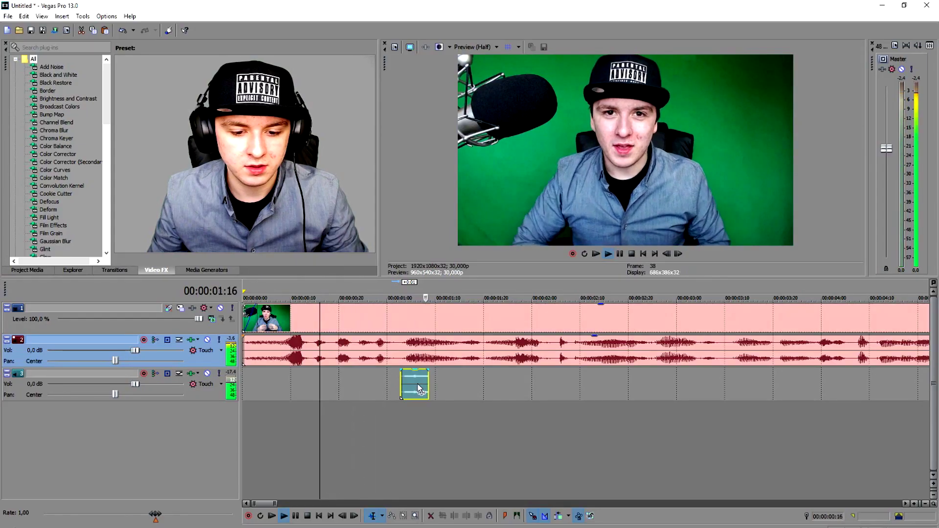
pyautogui.press('space')
pyautogui.click(272, 285)
pyautogui.press('space')
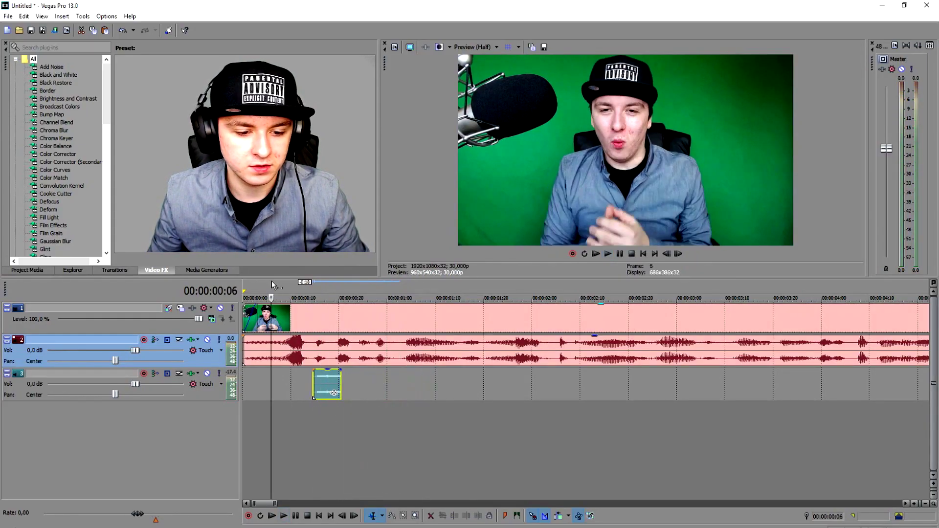
pyautogui.press('space')
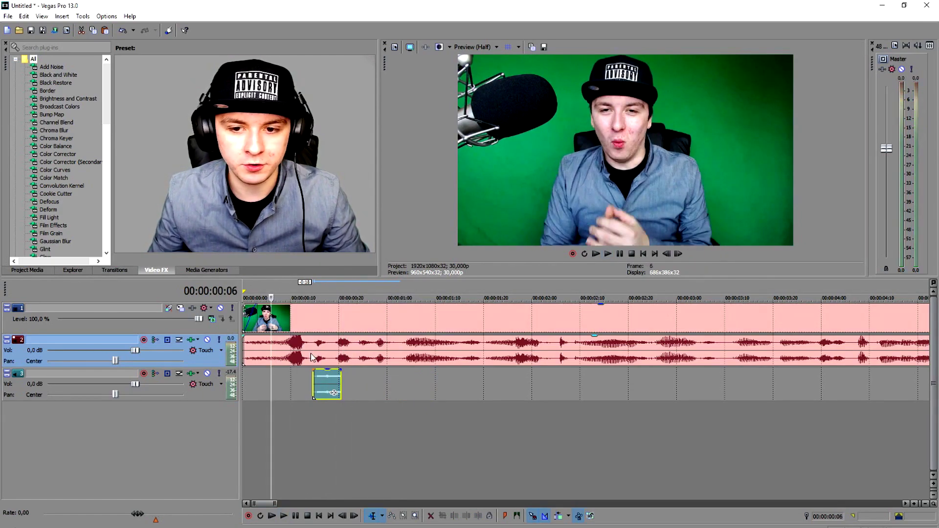
pyautogui.press('space')
pyautogui.press('space')
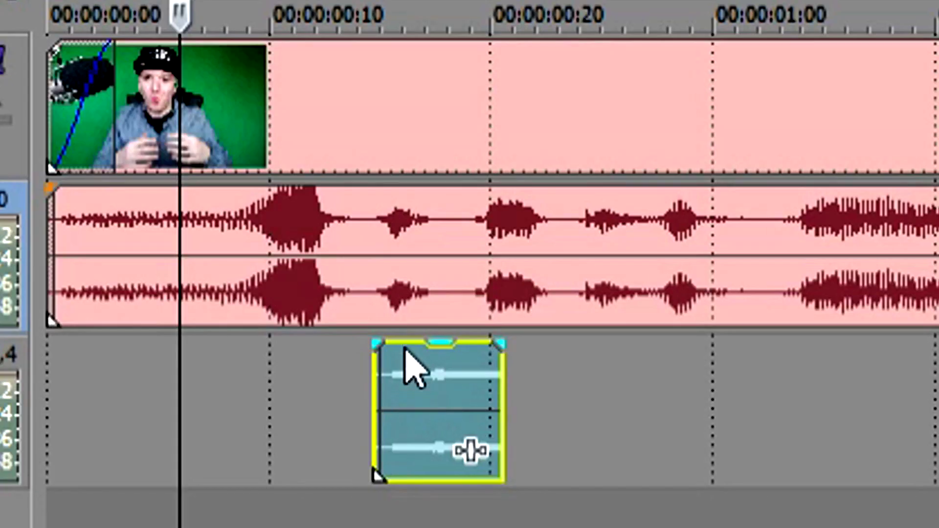
# Step: Move the sound effect up over the word on the speech track, shift it about one frame later and play the passage
pyautogui.moveTo(319, 370); pyautogui.dragTo(320, 359)
pyautogui.press('space')
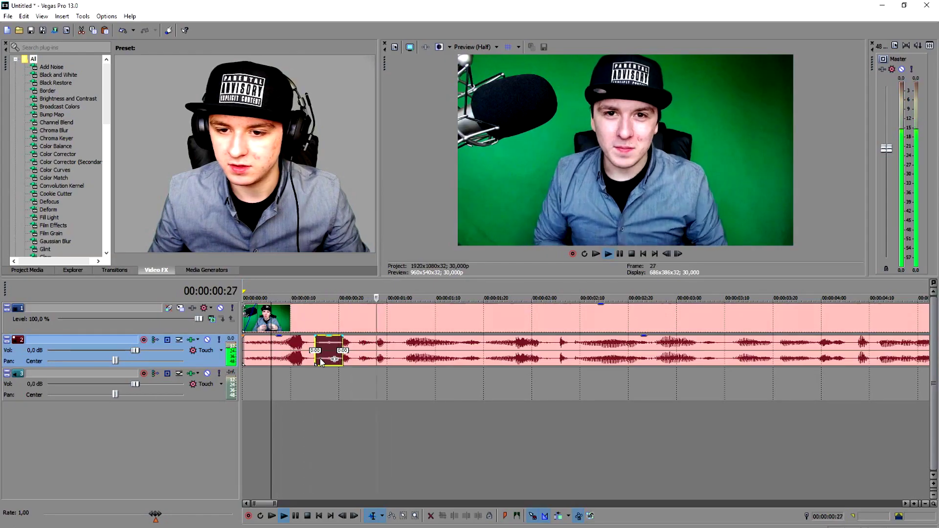
pyautogui.press('space')
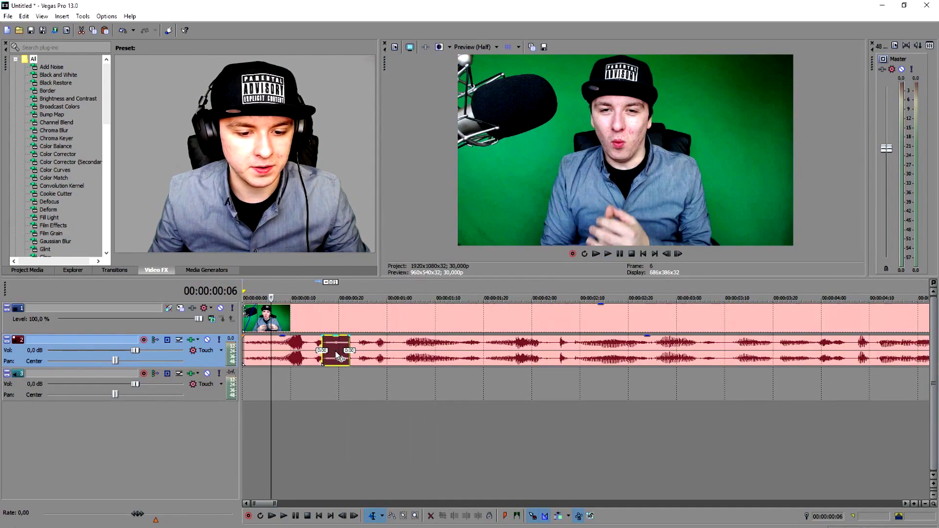
pyautogui.press('space')
# Step: Find the word at about 00:00:02:05, replace it on the speech track with the sound effect and play the passage
pyautogui.scroll(-2, 338, 356)
pyautogui.press('space')
pyautogui.click(380, 352)
pyautogui.scroll(2, 505, 359)
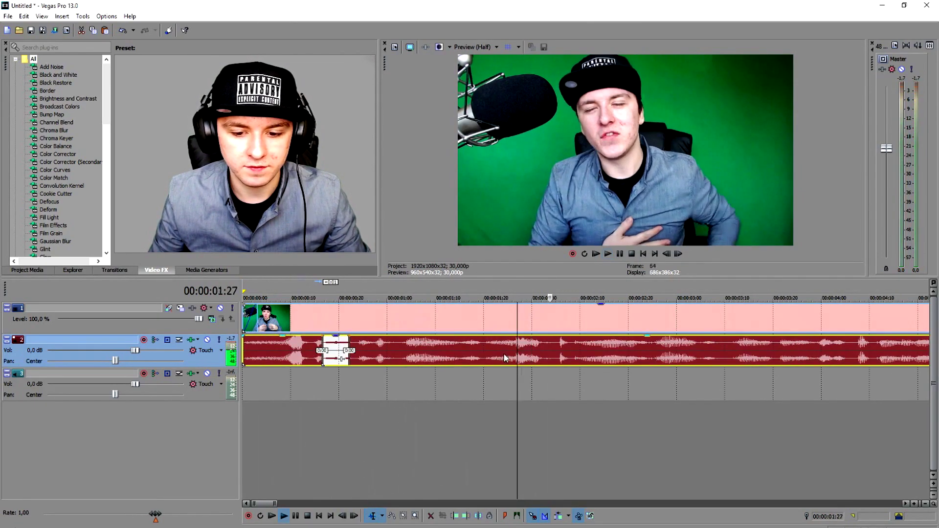
pyautogui.click(557, 348)
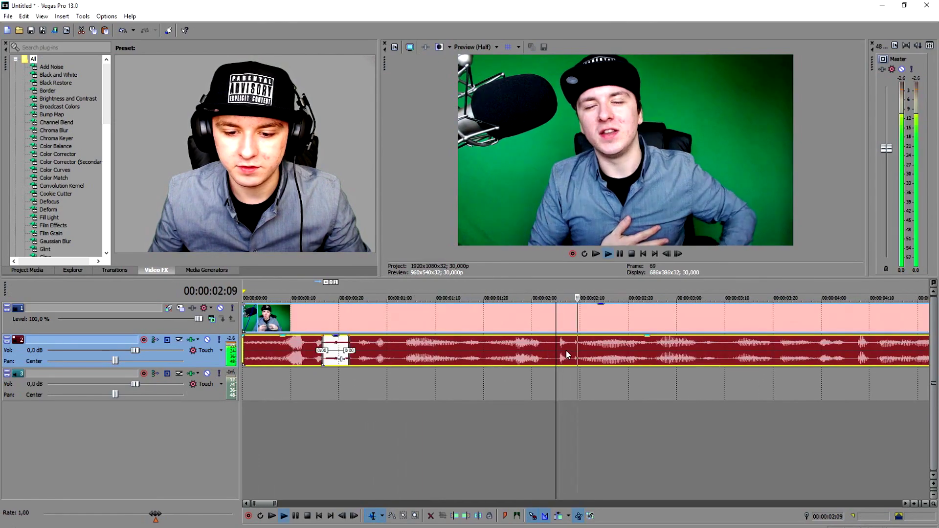
pyautogui.hotkey('shift', 'Right')
pyautogui.hotkey('shift', 'Right')
pyautogui.hotkey('shift', 'Right')
pyautogui.hotkey('shift', 'Right')
pyautogui.hotkey('shift', 'Right')
pyautogui.press('s')
pyautogui.click(511, 286)
pyautogui.press('space')
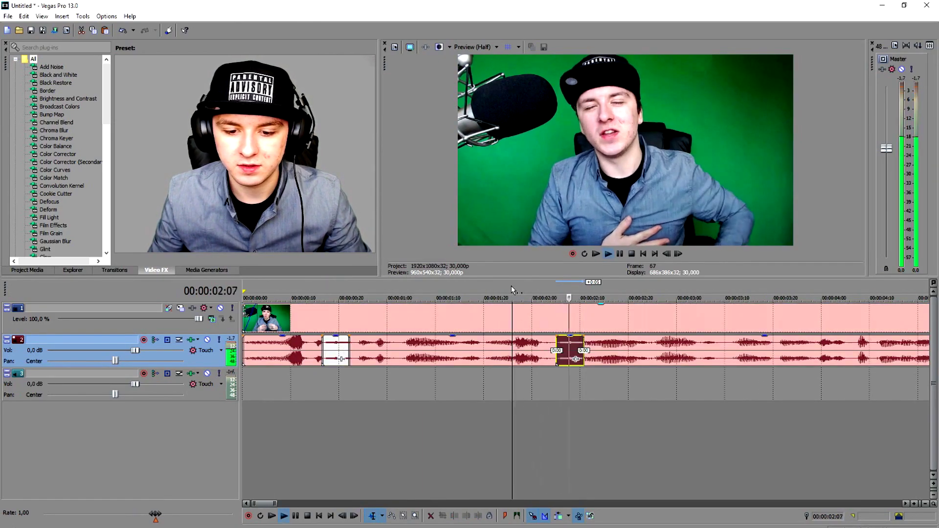
# Step: Find the word at about 00:00:04:06, replace it on the speech track with the sound effect and play the passage
pyautogui.scroll(-4, 549, 314)
pyautogui.scroll(2, 485, 352)
pyautogui.press('space')
pyautogui.click(550, 349)
pyautogui.scroll(4, 551, 350)
pyautogui.click(570, 347)
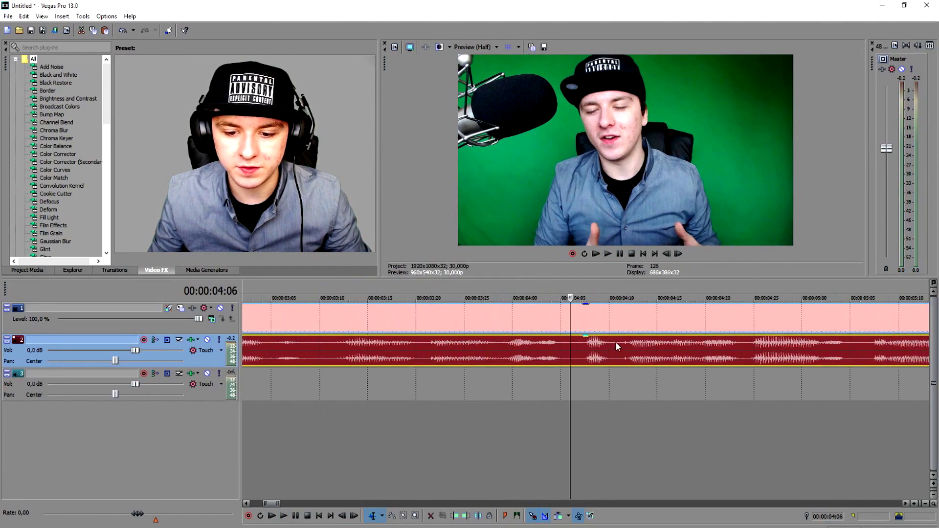
pyautogui.hotkey('shift', 'Right')
pyautogui.hotkey('shift', 'Right')
pyautogui.hotkey('shift', 'Right')
pyautogui.hotkey('shift', 'Right')
pyautogui.hotkey('shift', 'Right')
pyautogui.press('s')
pyautogui.click(498, 289)
pyautogui.press('space')
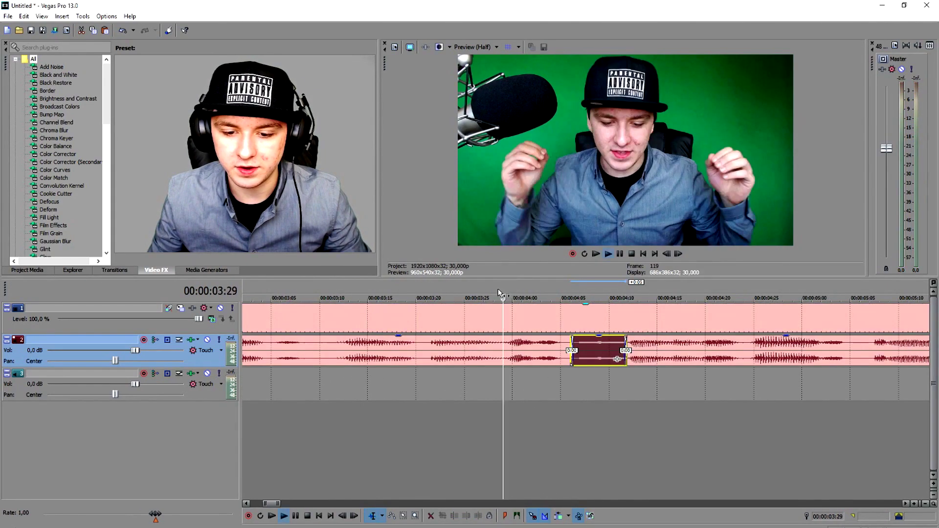
# Step: Find the word at about 00:00:07:26, replace it with the sound effect and play the passage from 00:00:07:15
pyautogui.scroll(-6, 497, 289)
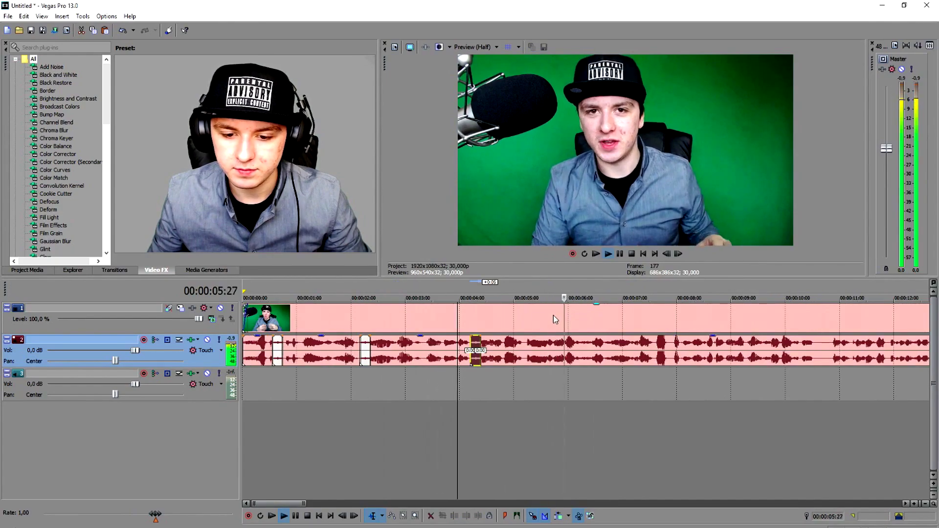
pyautogui.click(634, 313)
pyautogui.scroll(4, 655, 334)
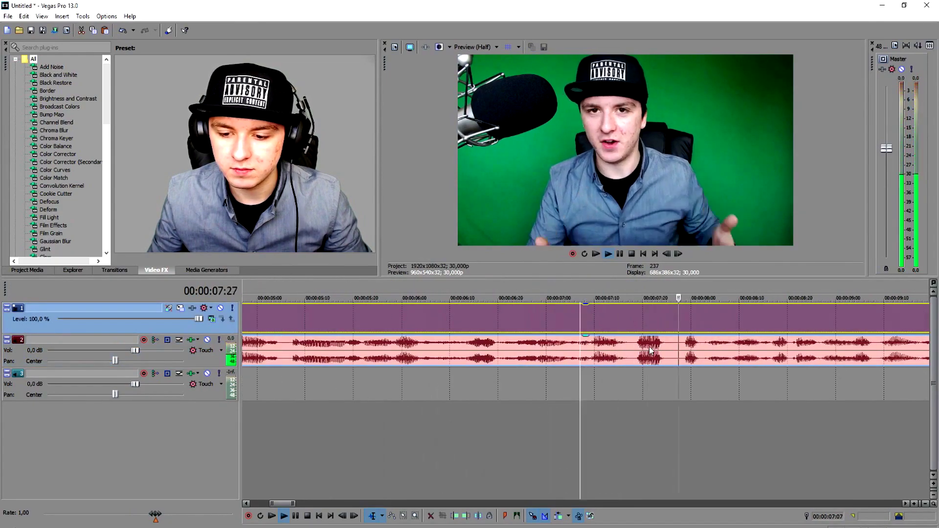
pyautogui.click(670, 347)
pyautogui.moveTo(672, 346); pyautogui.dragTo(699, 359)
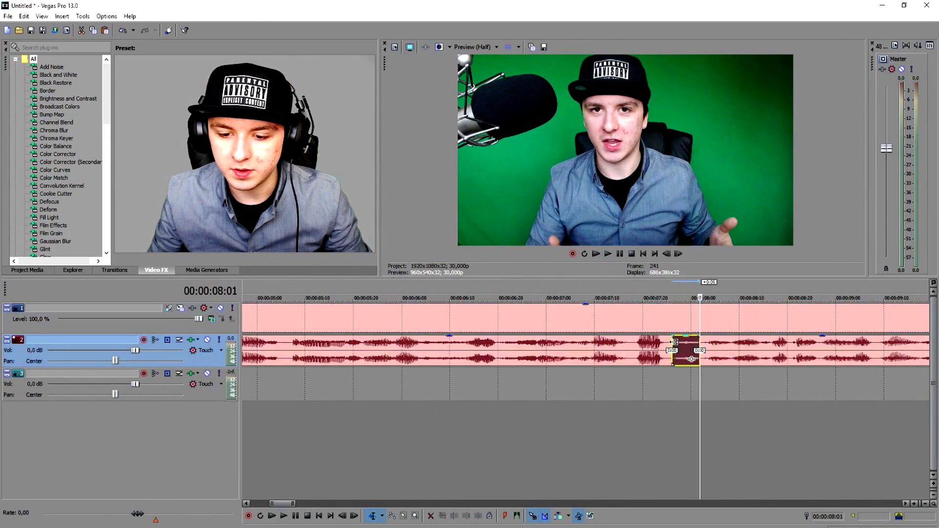
pyautogui.click(619, 294)
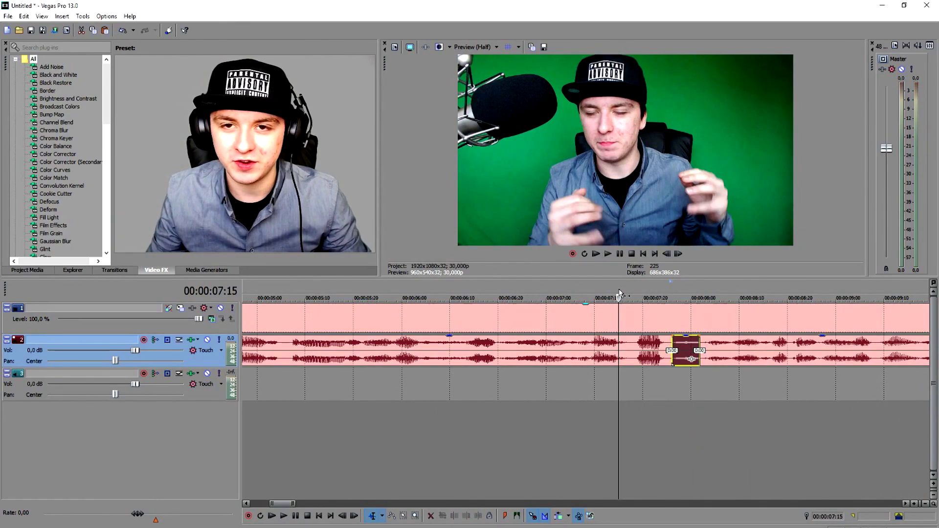
pyautogui.press('space')
# Step: Find the word at about 00:00:13:28, replace it on the speech track with the sound effect and play the passage
pyautogui.scroll(-3, 630, 301)
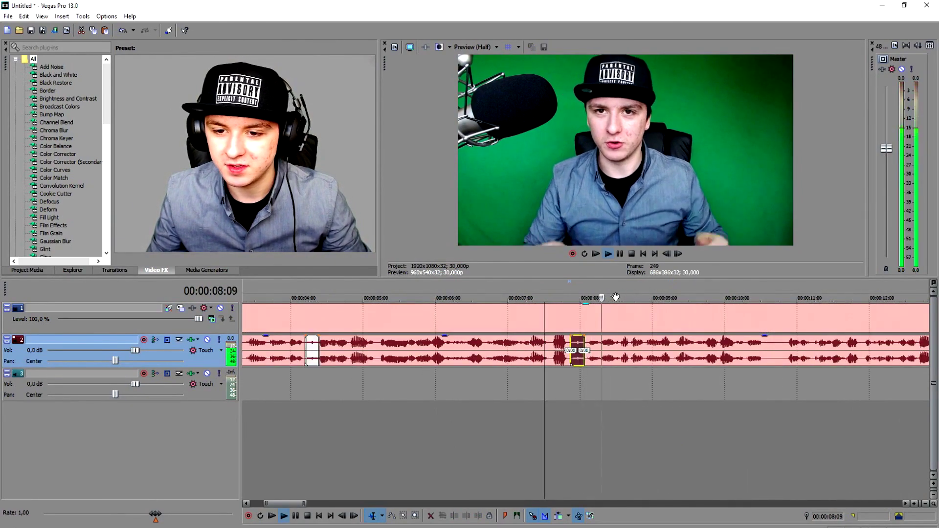
pyautogui.click(645, 318)
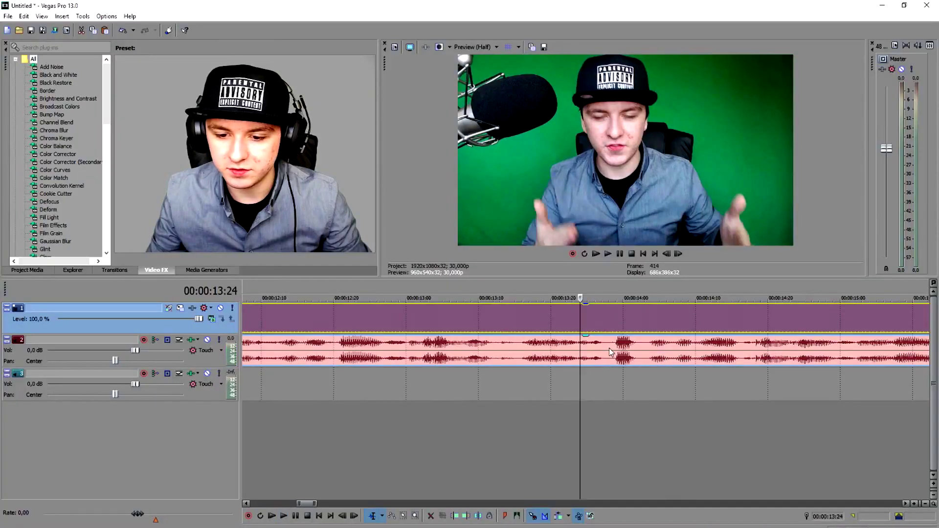
pyautogui.click(606, 345)
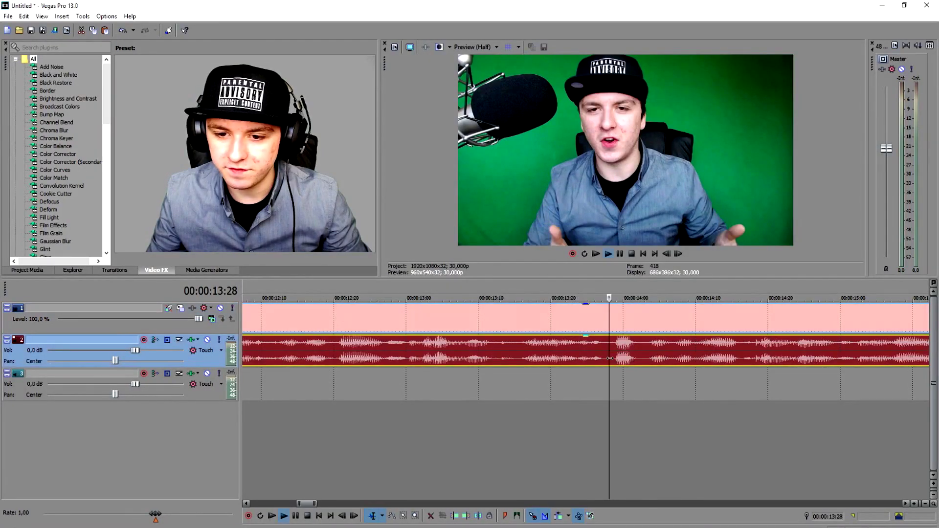
pyautogui.moveTo(610, 348)
pyautogui.mouseDown()
pyautogui.moveTo(651, 348)
pyautogui.moveTo(627, 351)
pyautogui.mouseUp()
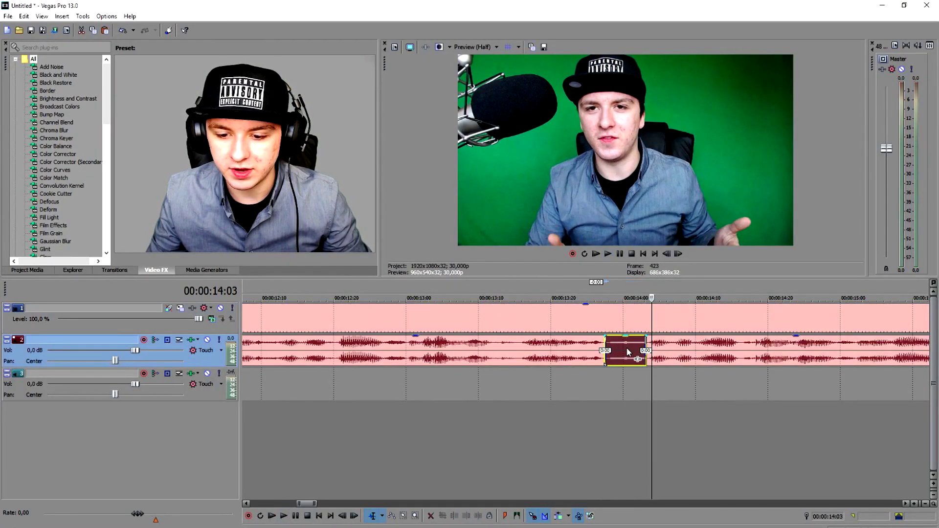
pyautogui.click(522, 293)
pyautogui.press('space')
# Step: Find the word at about 00:00:20:06, replace it on the speech track with the sound effect and play the passage
pyautogui.scroll(-2, 655, 308)
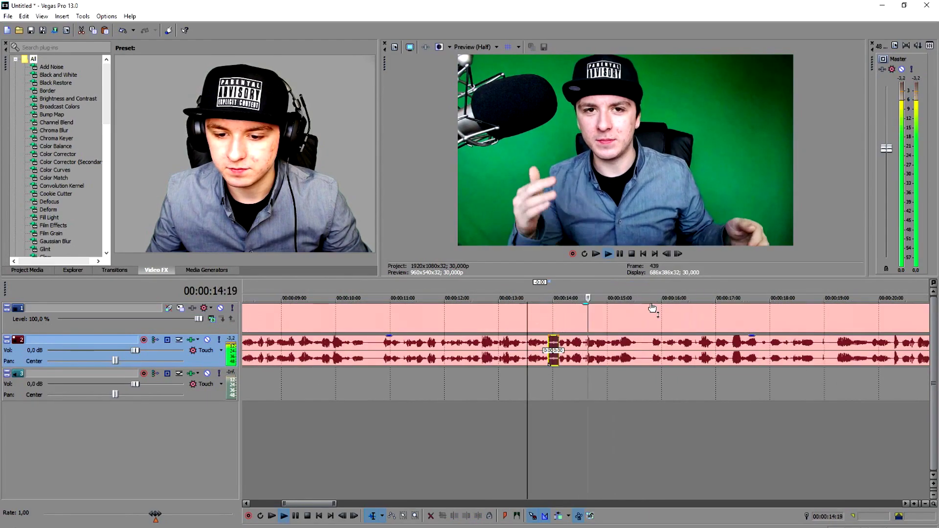
pyautogui.scroll(2, 650, 308)
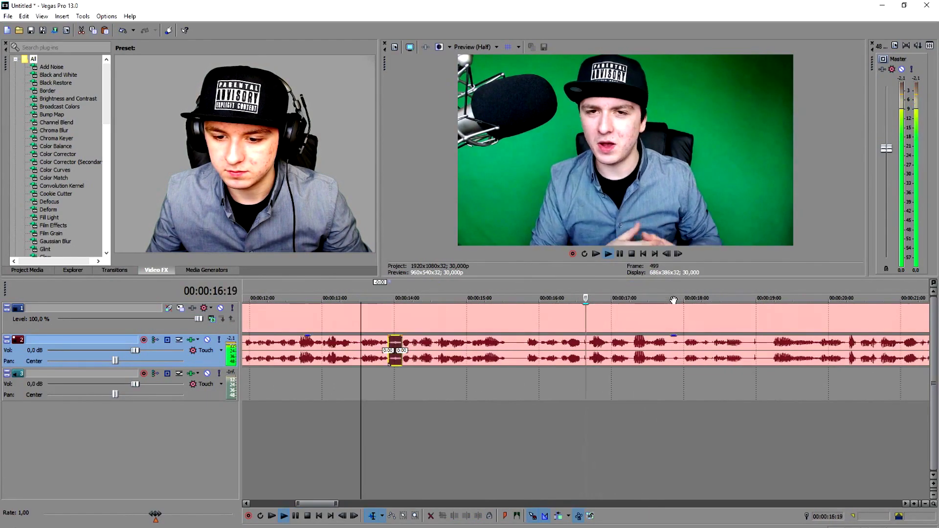
pyautogui.scroll(-2, 664, 315)
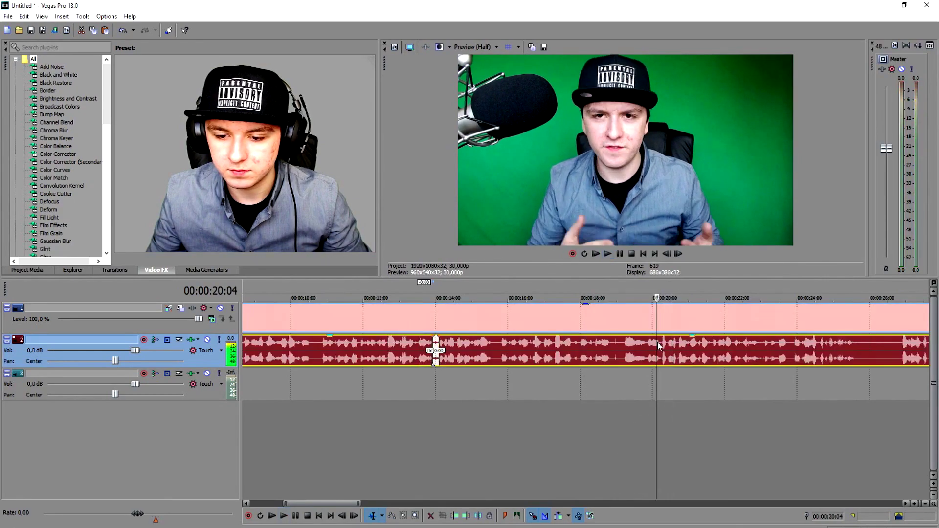
pyautogui.scroll(3, 656, 347)
pyautogui.click(596, 345)
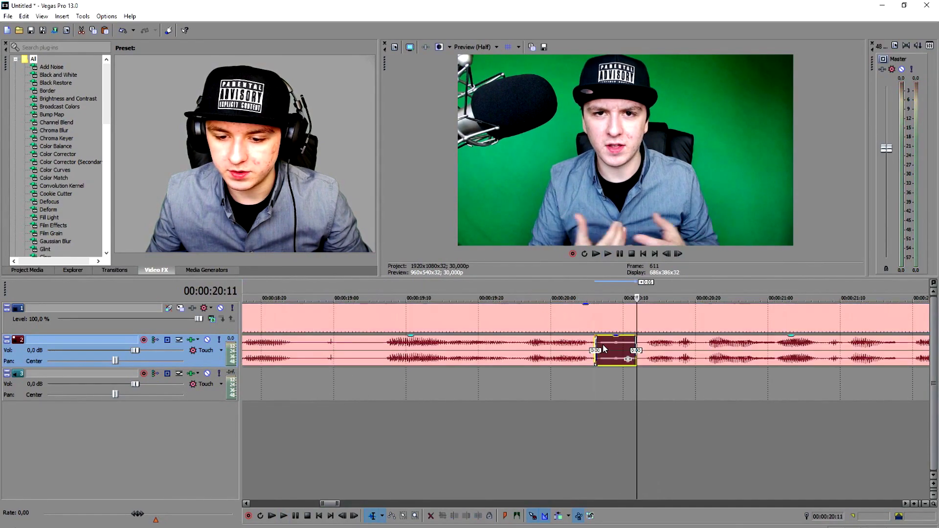
pyautogui.click(521, 289)
pyautogui.press('space')
# Step: Replace the word at about 00:00:24:25 on the speech track with the sound effect and play the passage
pyautogui.scroll(-2, 640, 315)
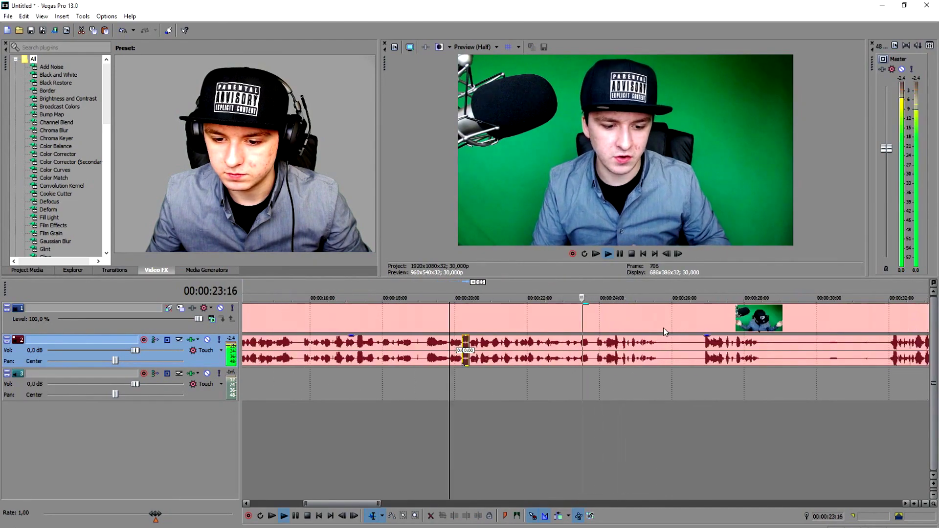
pyautogui.scroll(2, 666, 324)
pyautogui.press('space')
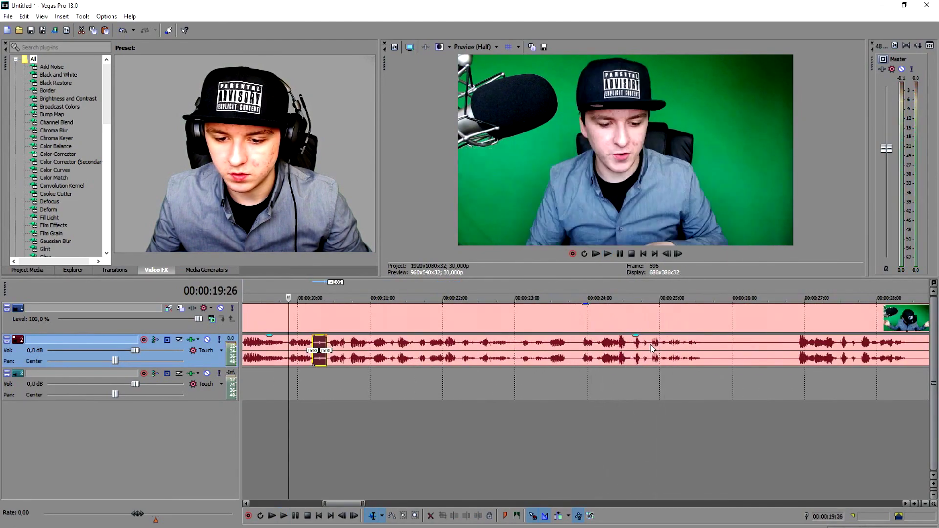
pyautogui.click(650, 343)
pyautogui.scroll(2, 649, 343)
pyautogui.moveTo(576, 349); pyautogui.dragTo(616, 350)
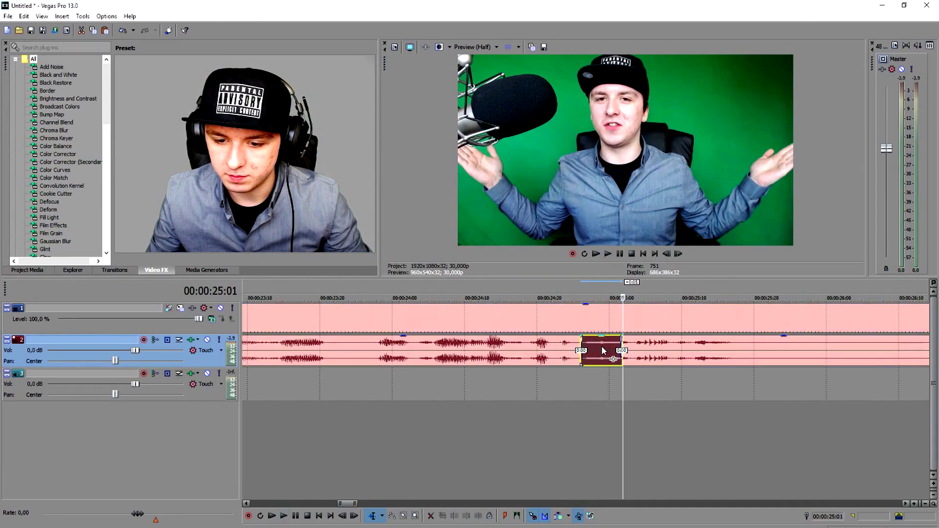
pyautogui.press('space')
pyautogui.click(447, 286)
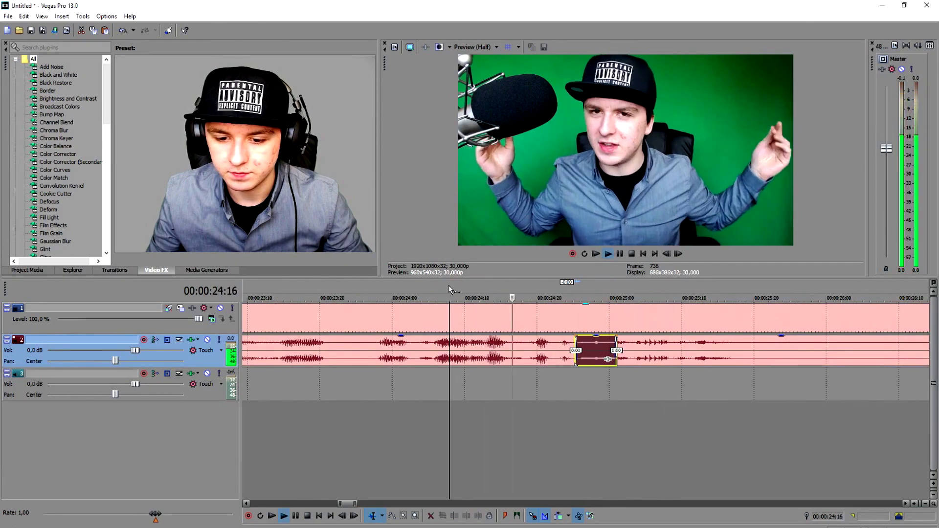
# Step: Split the video and speech clips at about 00:00:25:18 and play the footage after the cut to find the next word
pyautogui.press('space')
pyautogui.click(717, 345)
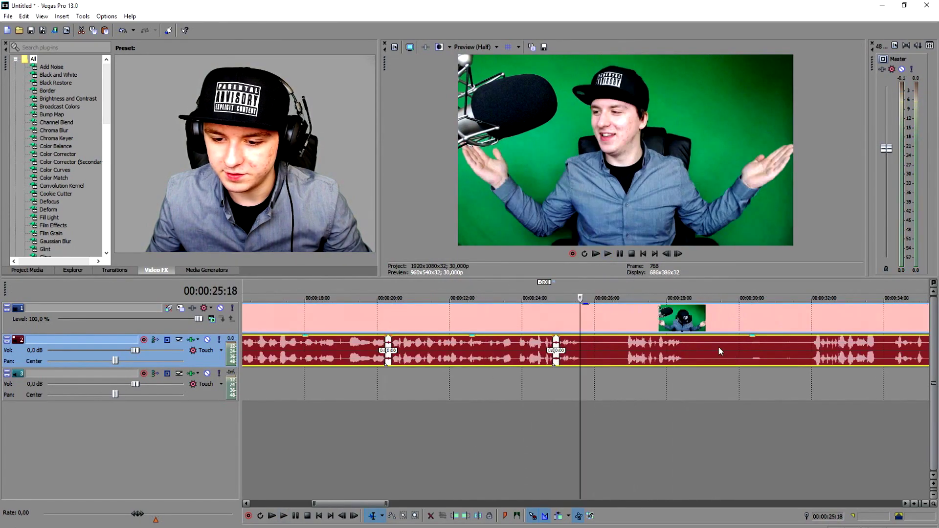
pyautogui.press('space')
pyautogui.press('space')
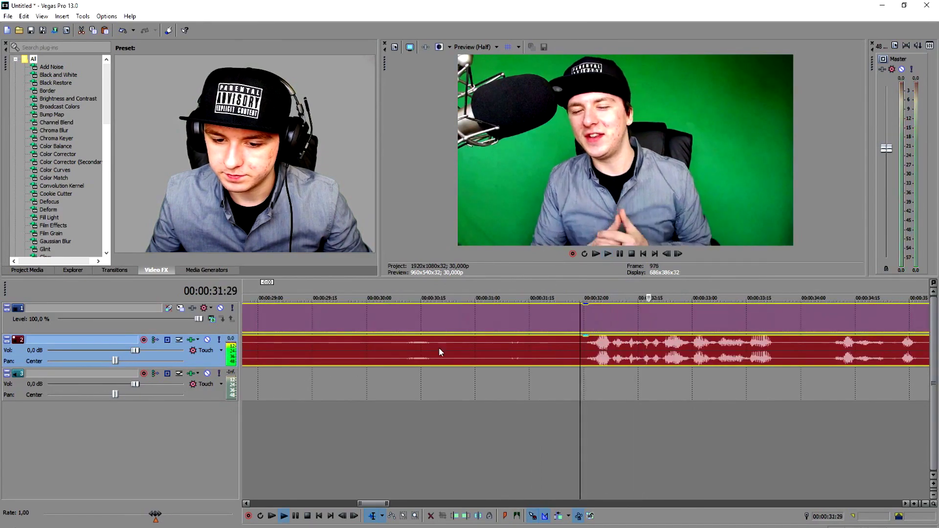
pyautogui.scroll(-3, 411, 307)
pyautogui.scroll(3, 404, 298)
pyautogui.click(618, 342)
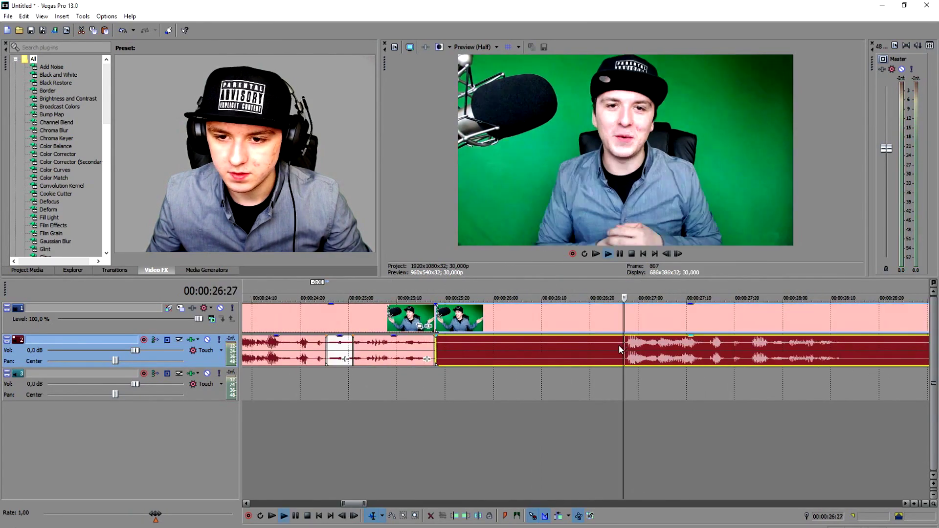
# Step: Replace the word at about 00:00:27:22 with the sound effect and play the passage from about 00:00:27:14
pyautogui.press('space')
pyautogui.click(654, 342)
pyautogui.press('space')
pyautogui.moveTo(662, 343); pyautogui.dragTo(683, 344)
pyautogui.press('s')
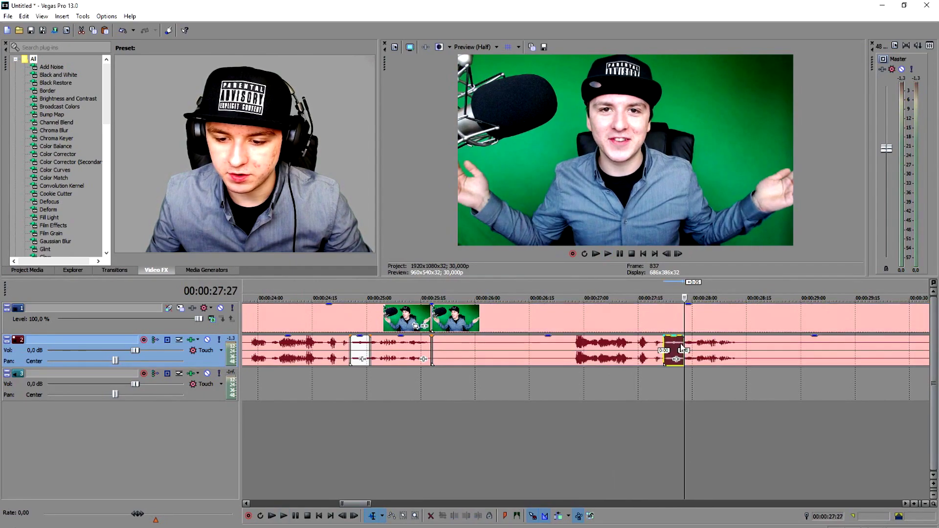
pyautogui.click(635, 292)
pyautogui.press('space')
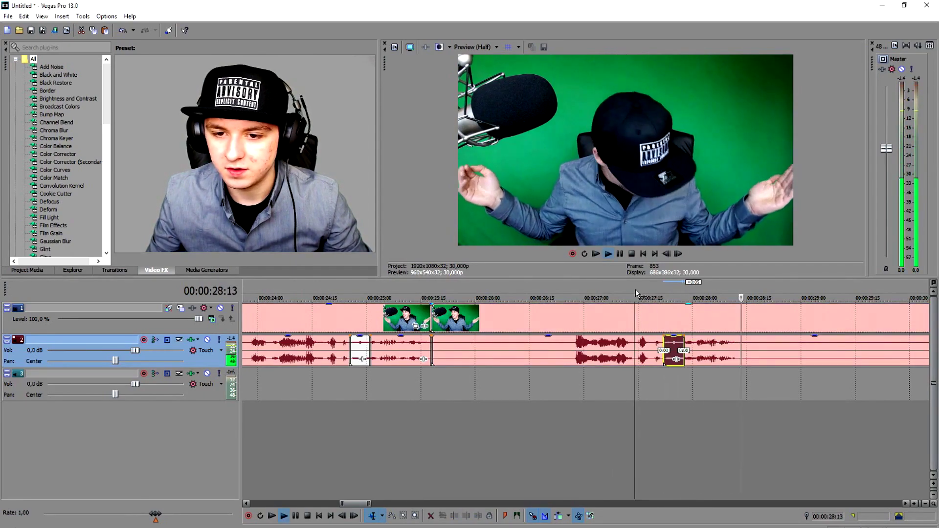
# Step: Insert a new video track above the footage and place a black clip at 00:00:00:00 on it
pyautogui.press('space')
pyautogui.click(643, 254)
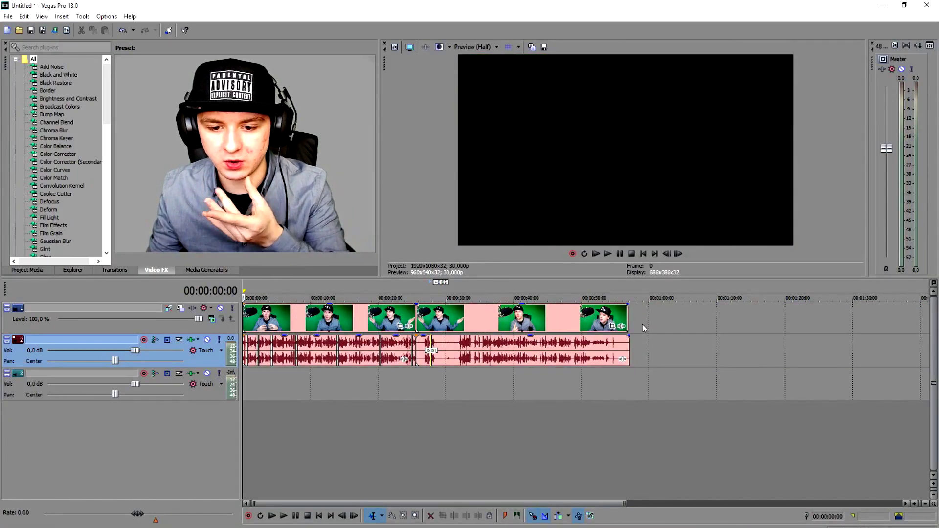
pyautogui.rightClick(643, 327)
pyautogui.click(679, 398)
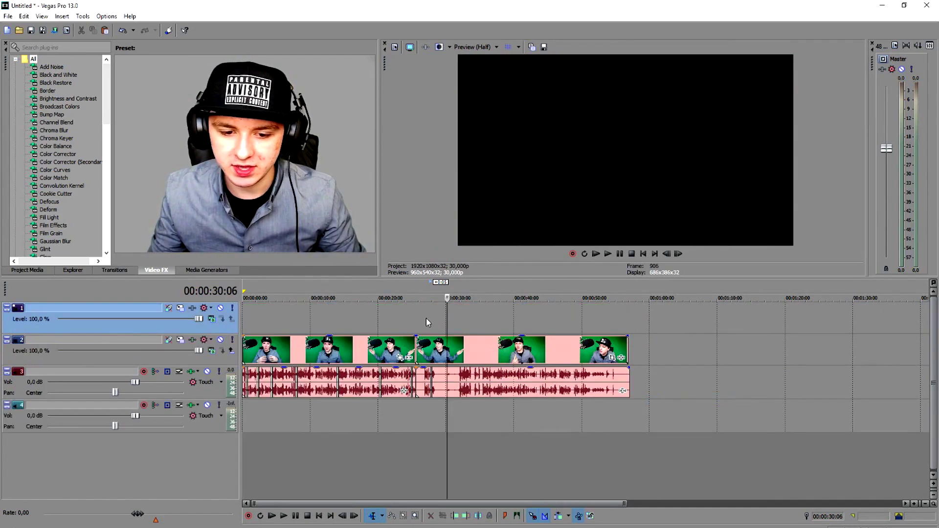
pyautogui.click(267, 312)
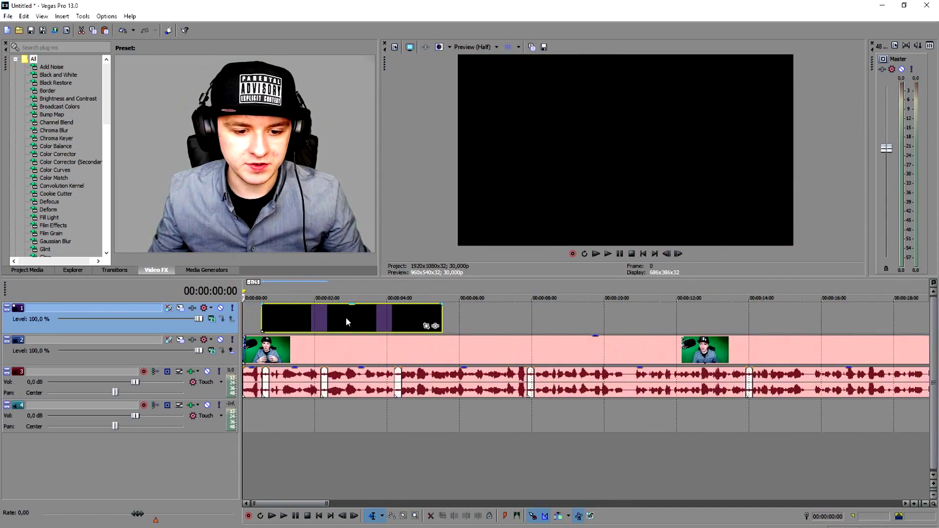
pyautogui.moveTo(326, 326); pyautogui.dragTo(197, 317)
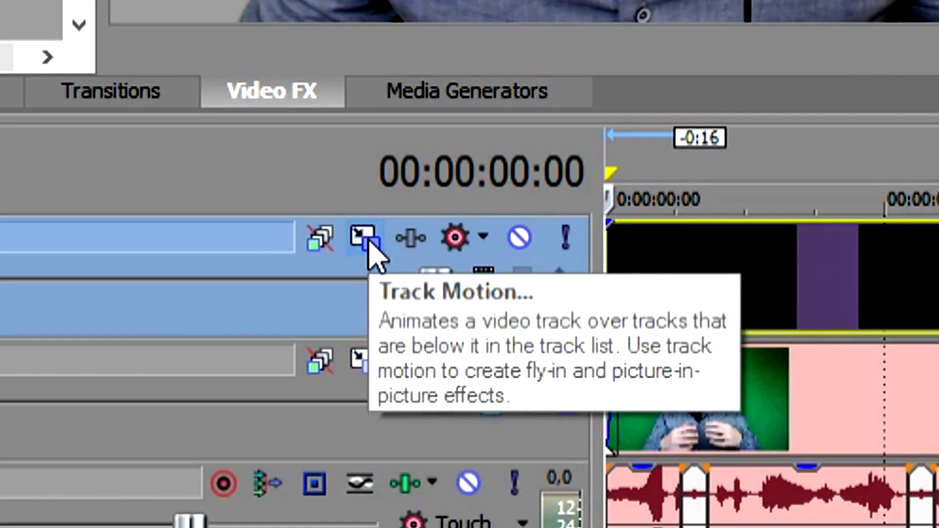
# Step: In the top track's Track Motion, shrink the black clip to about 197 × 111 and place it over the mouth at about X -30, Y 21
pyautogui.click(180, 308)
pyautogui.moveTo(498, 92); pyautogui.dragTo(521, 376)
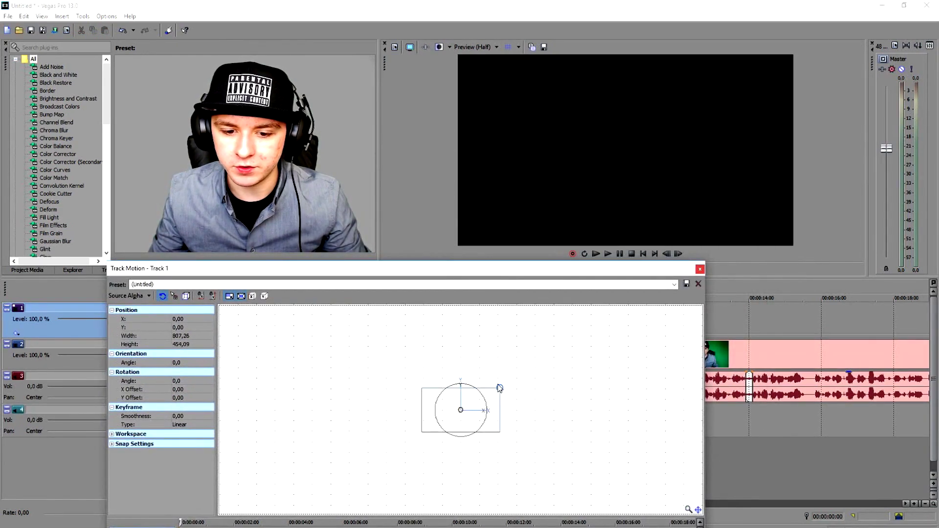
pyautogui.moveTo(418, 275); pyautogui.dragTo(375, 247)
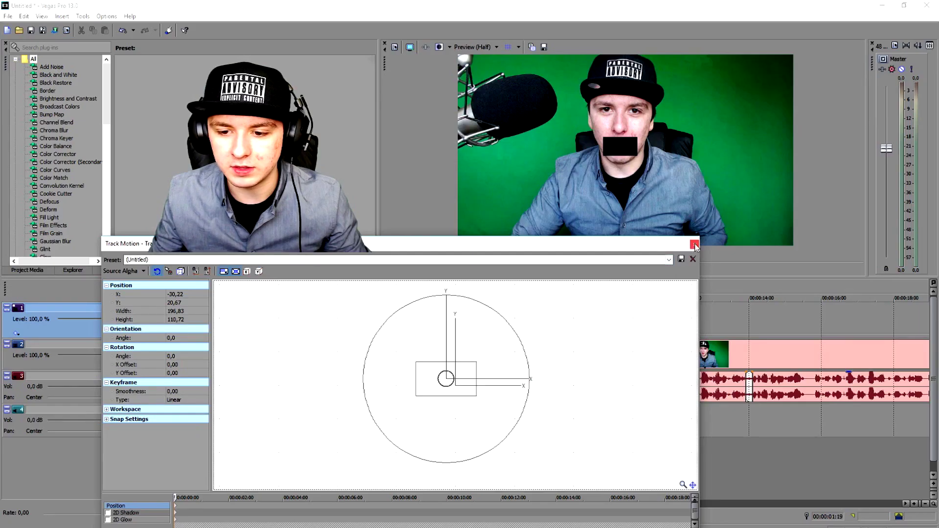
pyautogui.click(696, 253)
# Step: Cut the black clip to the first censored word by splitting it at 00:00:00:17 and 00:00:00:22 and removing the rest
pyautogui.click(643, 254)
pyautogui.scroll(6, 407, 342)
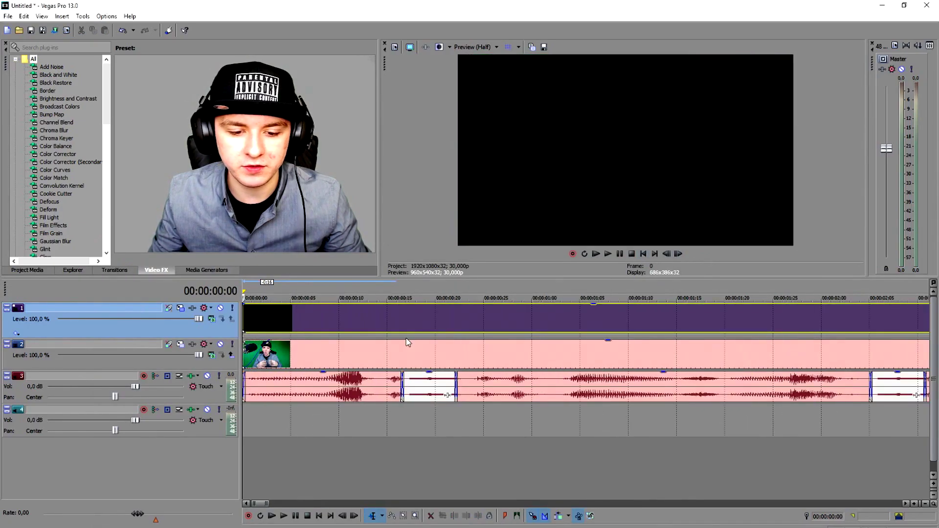
pyautogui.click(399, 318)
pyautogui.click(413, 316)
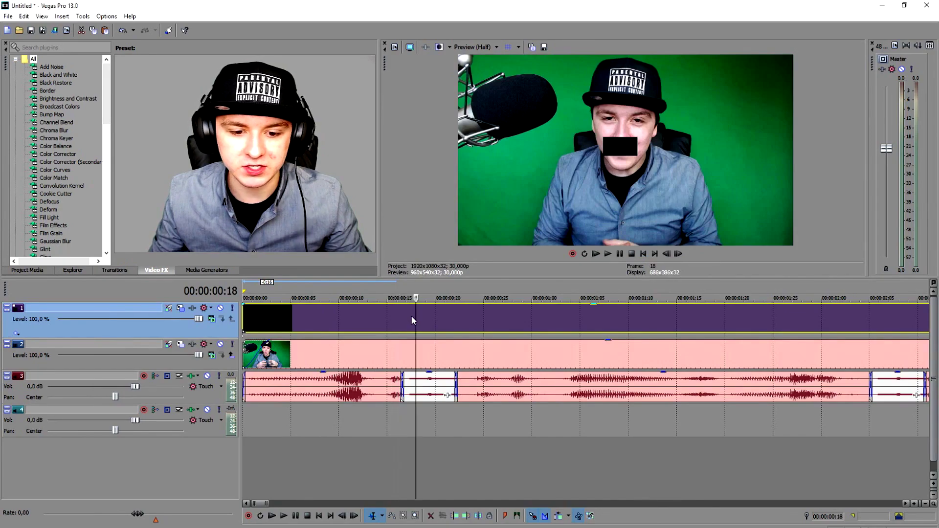
pyautogui.click(404, 321)
pyautogui.press('s')
pyautogui.click(457, 319)
pyautogui.press('s')
pyautogui.moveTo(463, 322); pyautogui.dragTo(528, 316)
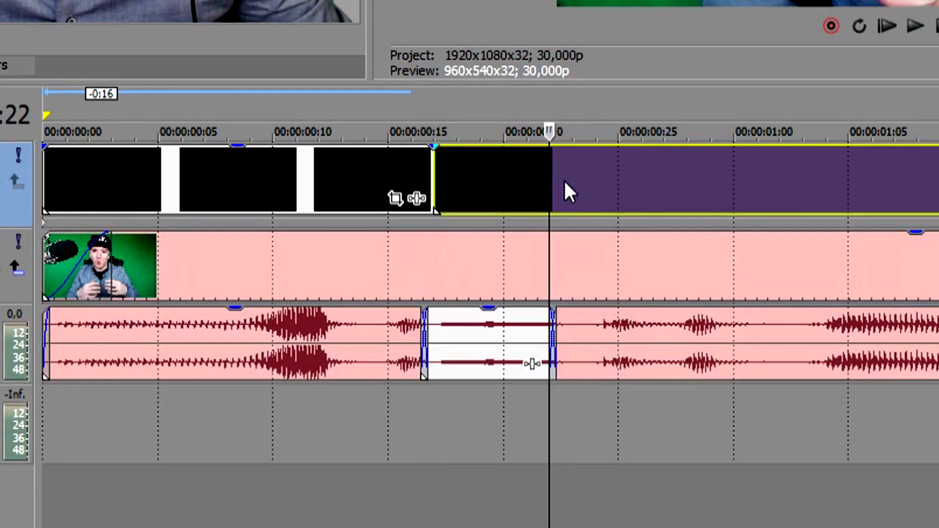
pyautogui.moveTo(717, 173); pyautogui.dragTo(835, 174)
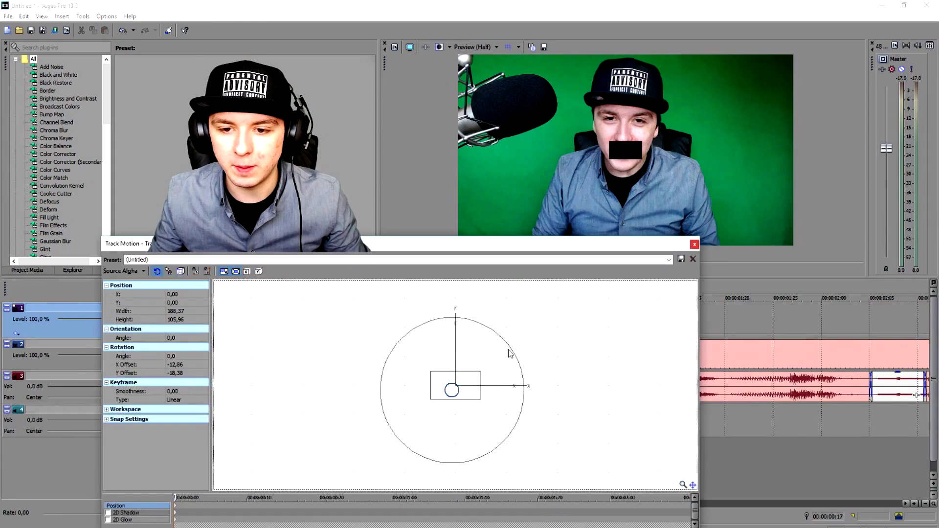
# Step: Shift the black bar over the mouth to about X -4, Y -7 in Track Motion and close the dialog
pyautogui.scroll(3, 477, 376)
pyautogui.moveTo(476, 373); pyautogui.dragTo(474, 379)
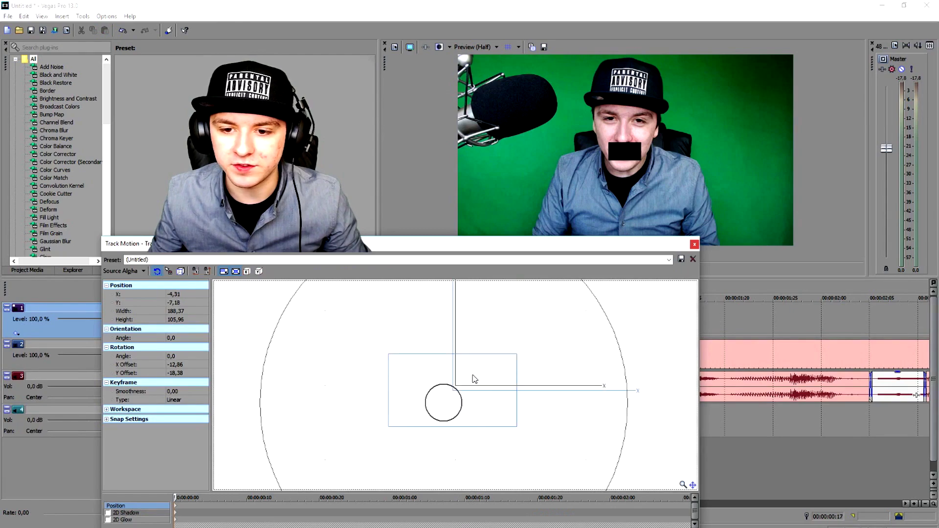
pyautogui.click(693, 245)
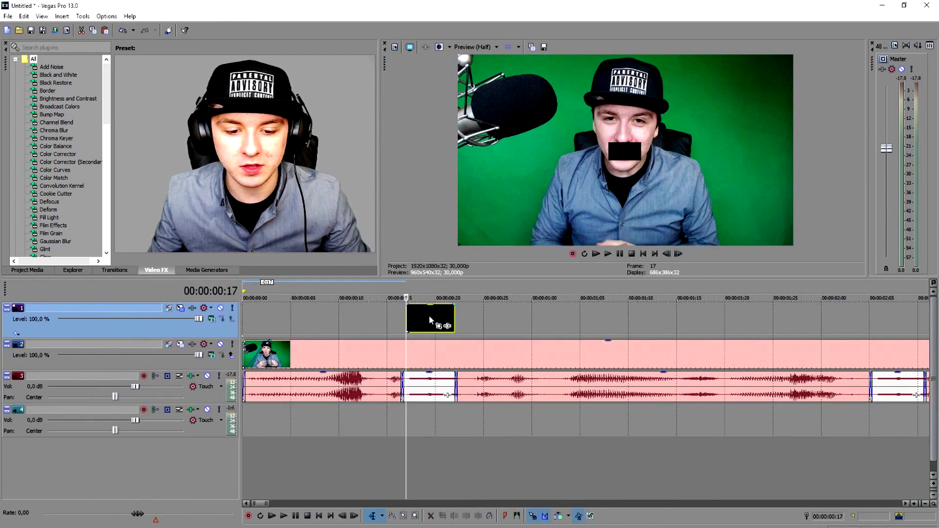
# Step: Paste a copy of the black clip over the second censored word at 00:00:02:05 and play that section back
pyautogui.press('Right')
pyautogui.press('Right')
pyautogui.click(644, 253)
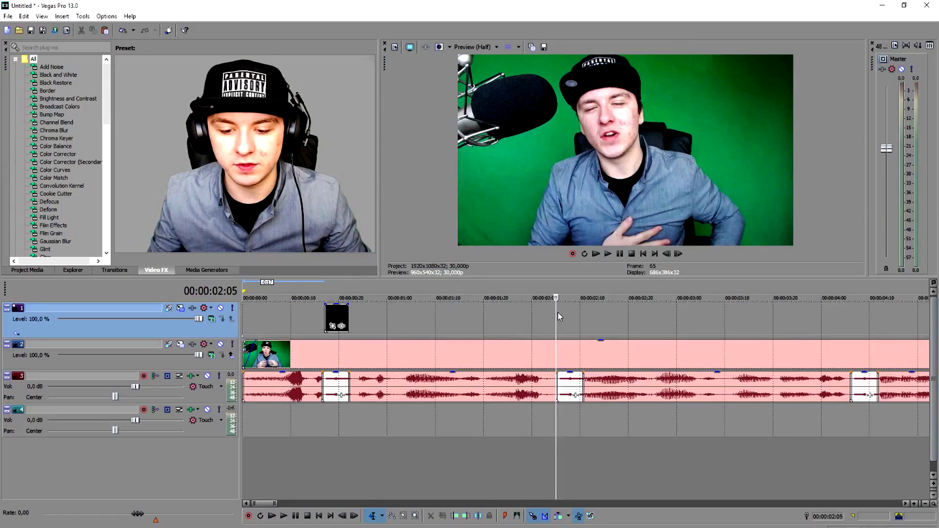
pyautogui.scroll(3, 558, 312)
pyautogui.hotkey('ctrl', 'v')
pyautogui.click(505, 289)
pyautogui.scroll(-3, 503, 286)
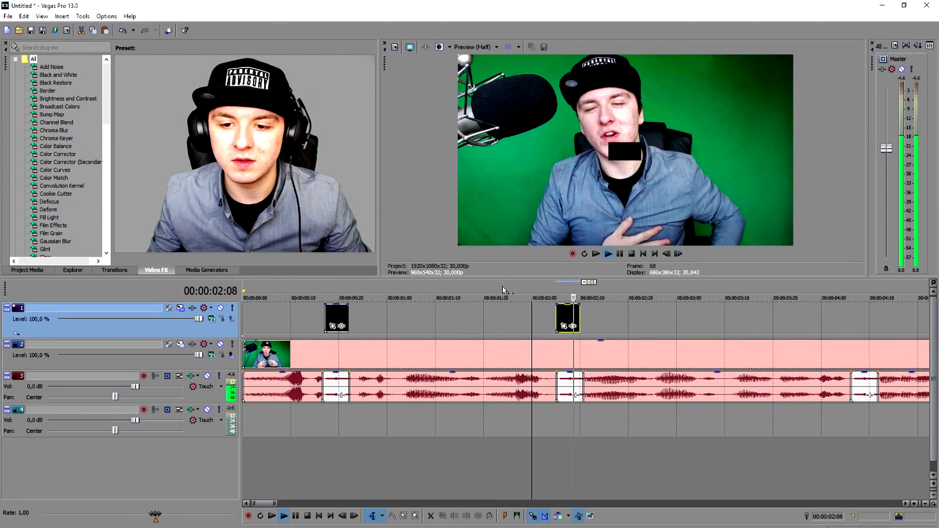
# Step: Insert another new video track above the track holding the black clips
pyautogui.click(558, 309)
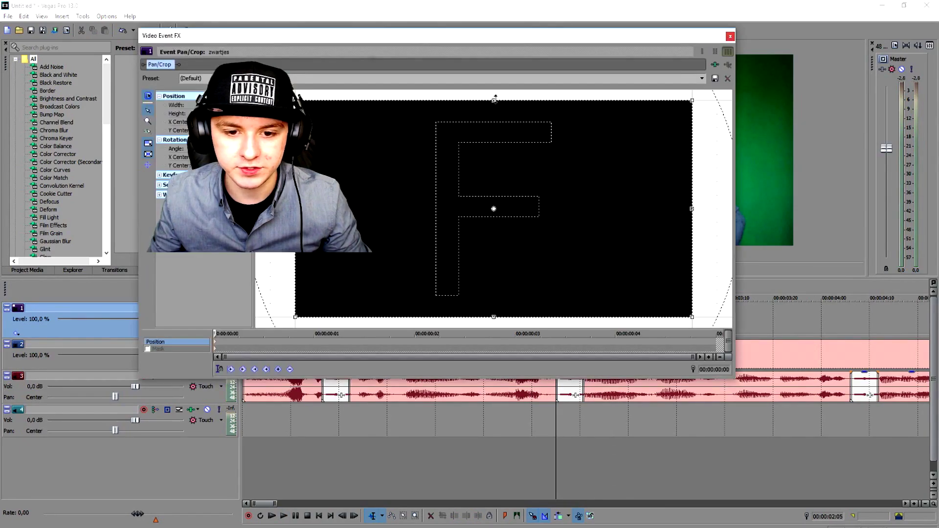
pyautogui.rightClick(528, 310)
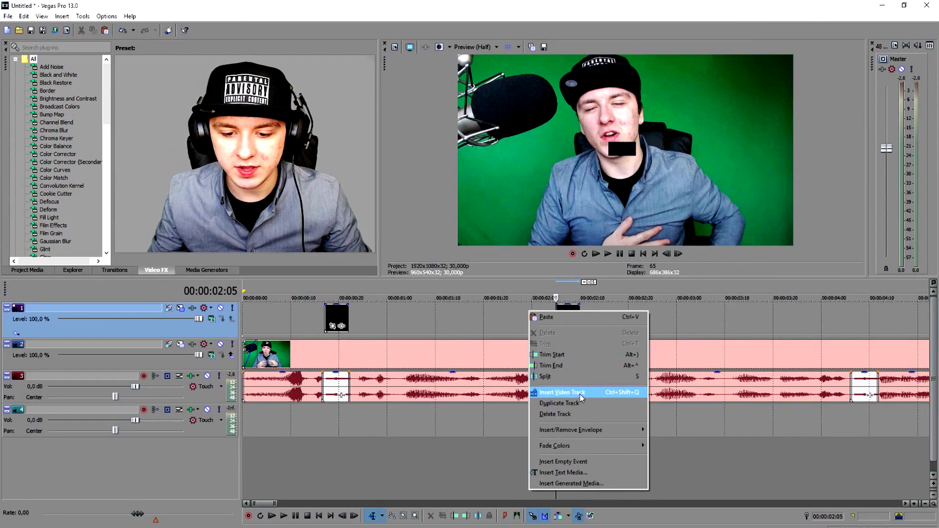
pyautogui.click(562, 392)
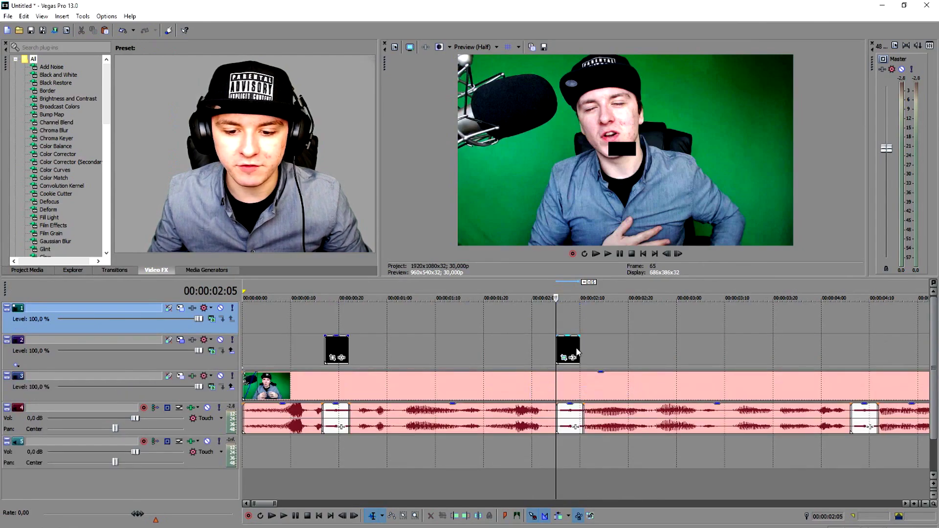
# Step: Move the second word's black clip onto the new top track and use Track Motion to shrink it to a bar over the mouth
pyautogui.moveTo(563, 344); pyautogui.dragTo(558, 318)
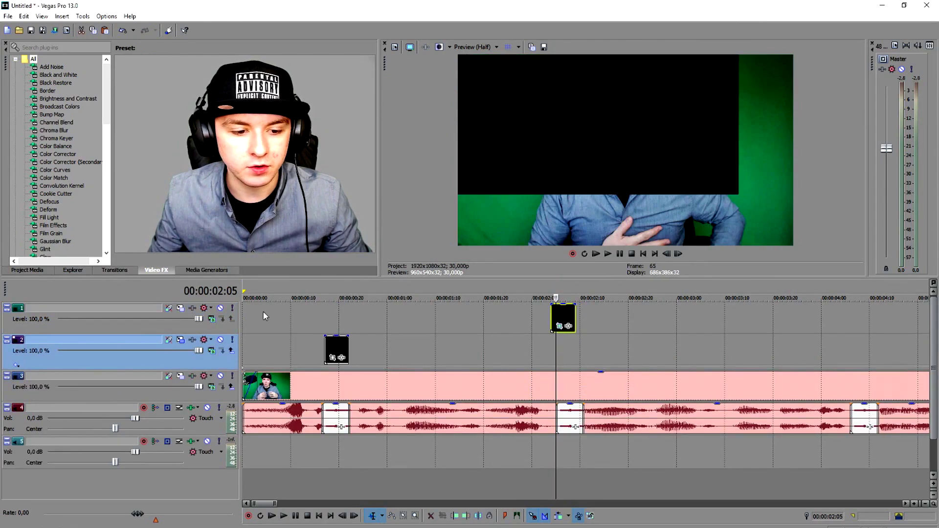
pyautogui.click(180, 308)
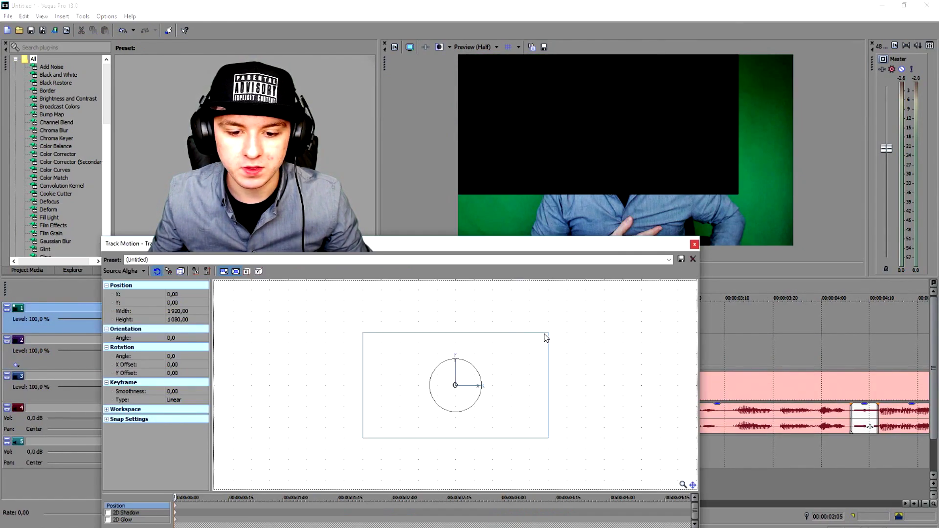
pyautogui.moveTo(548, 334); pyautogui.dragTo(494, 357)
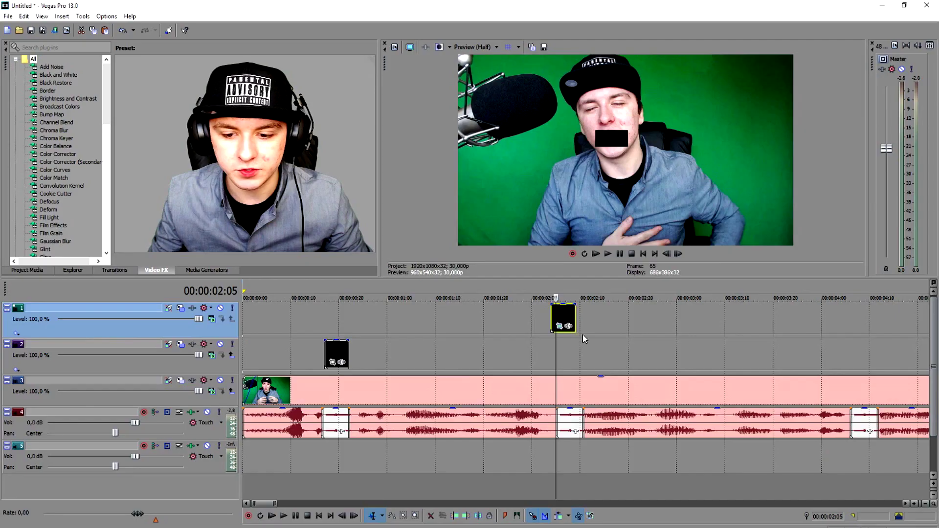
# Step: Paste a copy of the black clip on the top track over the censored word at 00:00:04:06
pyautogui.click(540, 326)
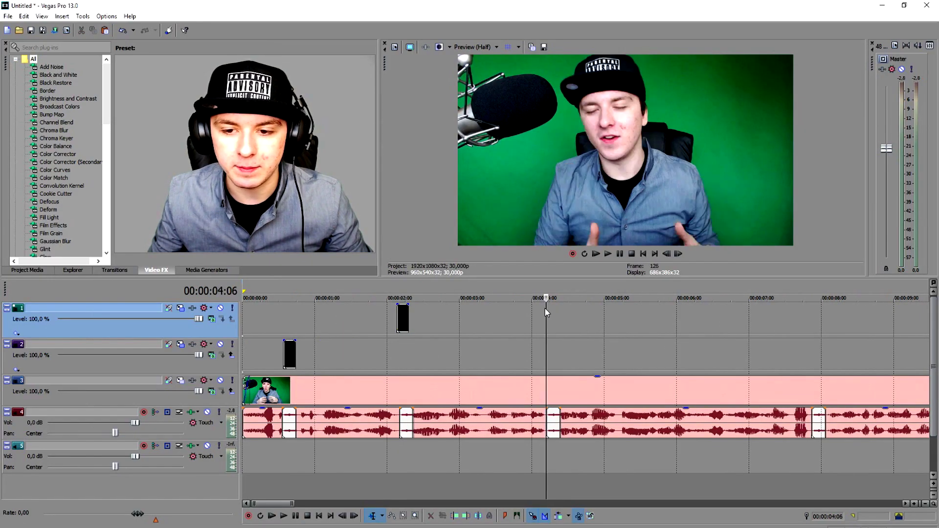
pyautogui.scroll(3, 575, 313)
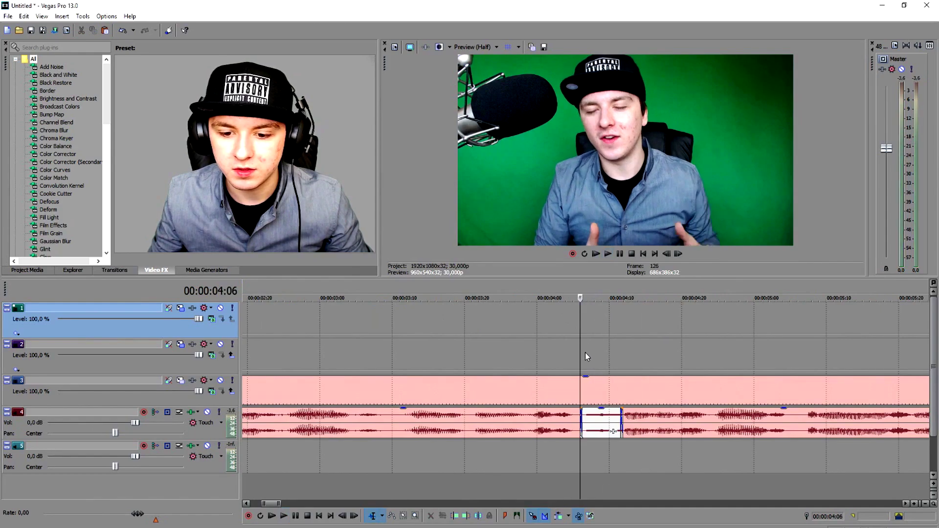
pyautogui.hotkey('ctrl', 'v')
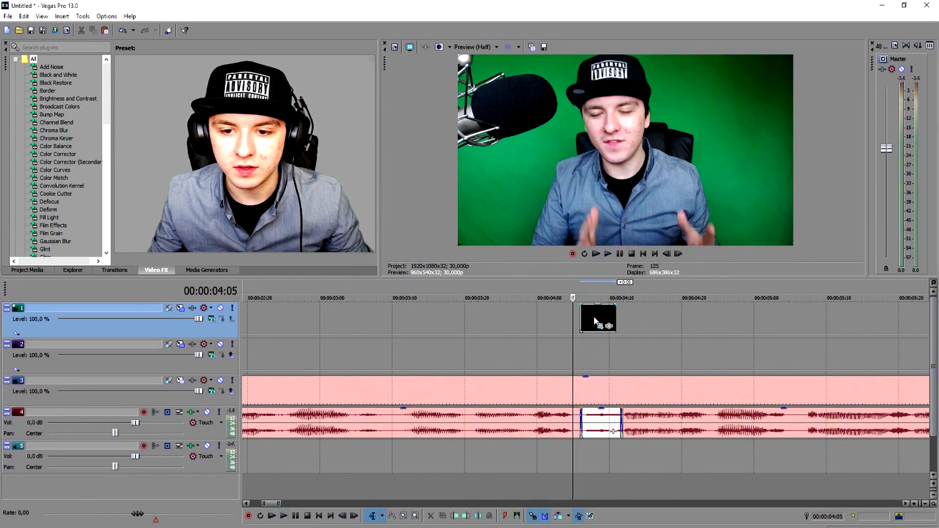
# Step: Paste the black clip at the next censored word, move it up to the top track at about 00:00:07:25, and play it back
pyautogui.scroll(-3, 636, 286)
pyautogui.scroll(3, 681, 300)
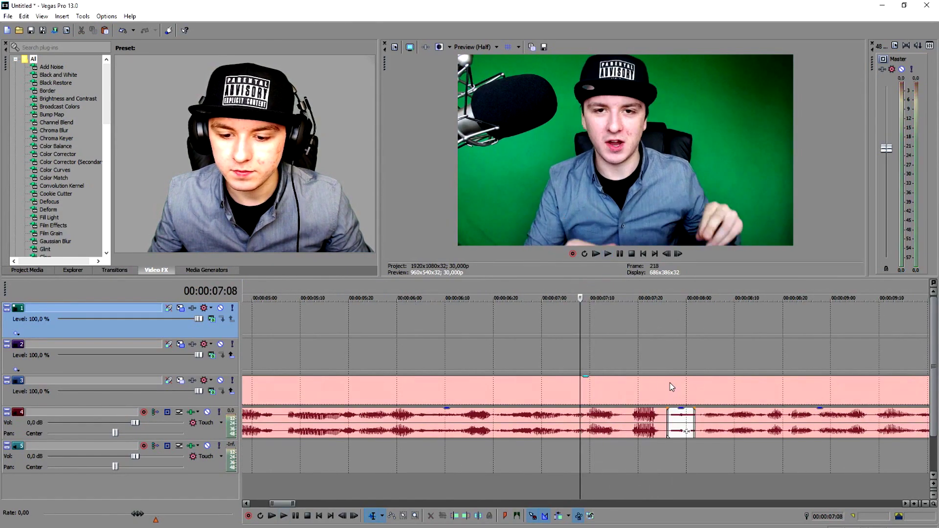
pyautogui.click(662, 381)
pyautogui.scroll(2, 620, 385)
pyautogui.click(591, 355)
pyautogui.hotkey('ctrl', 'v')
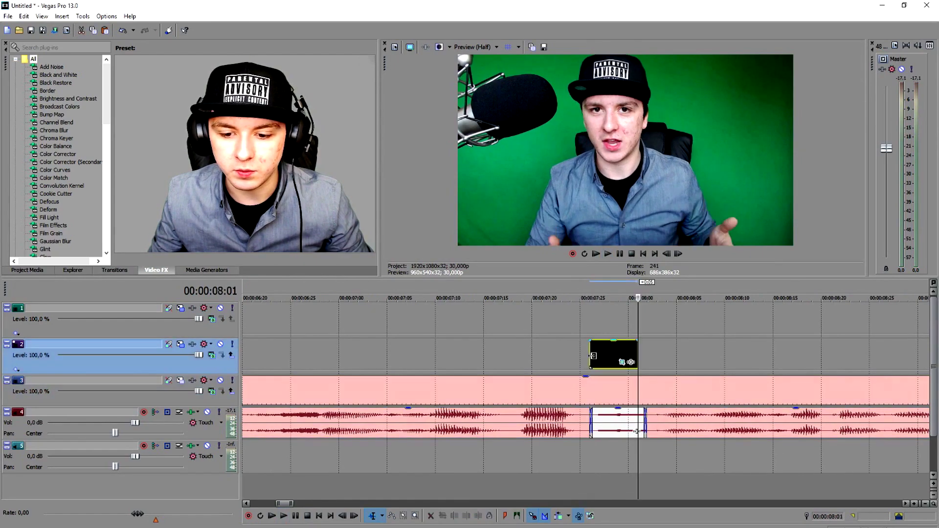
pyautogui.click(566, 283)
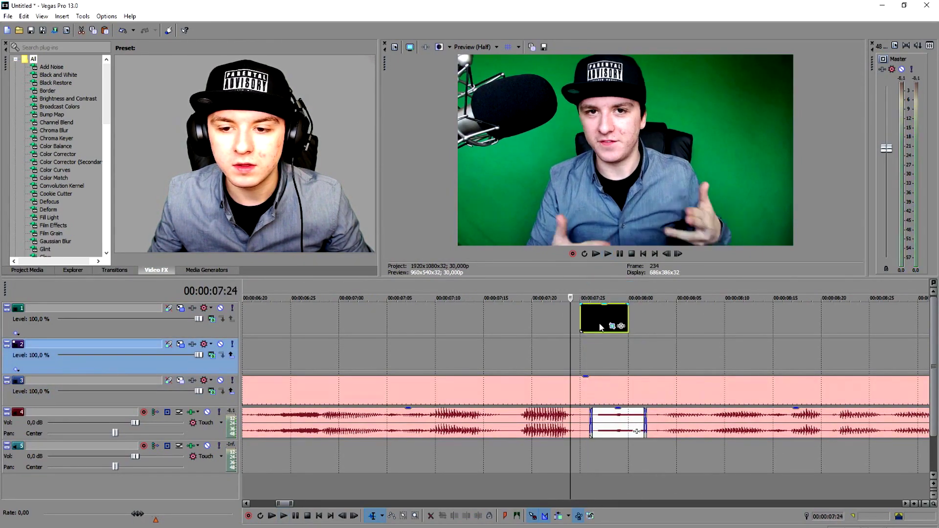
pyautogui.press('space')
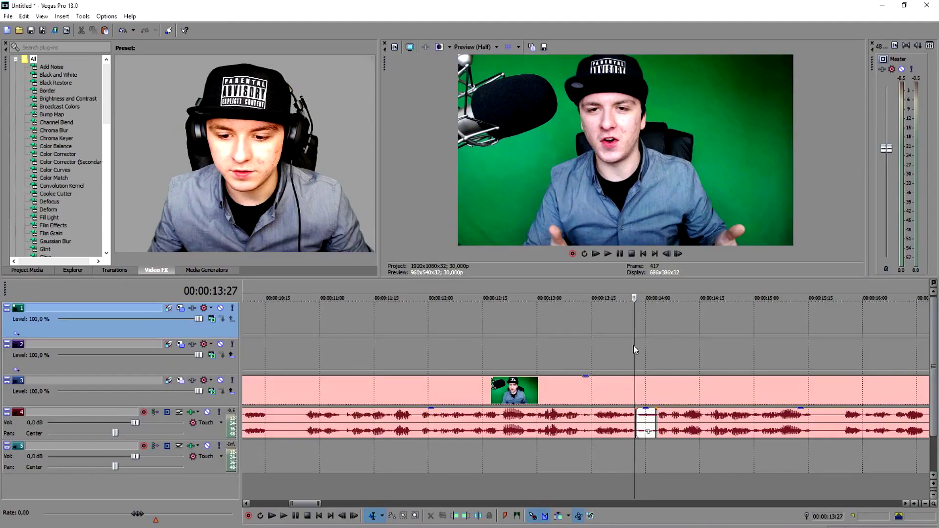
# Step: Paste the black clip at the censored word at 00:00:13:27 and move it from the second track to the top track
pyautogui.click(642, 351)
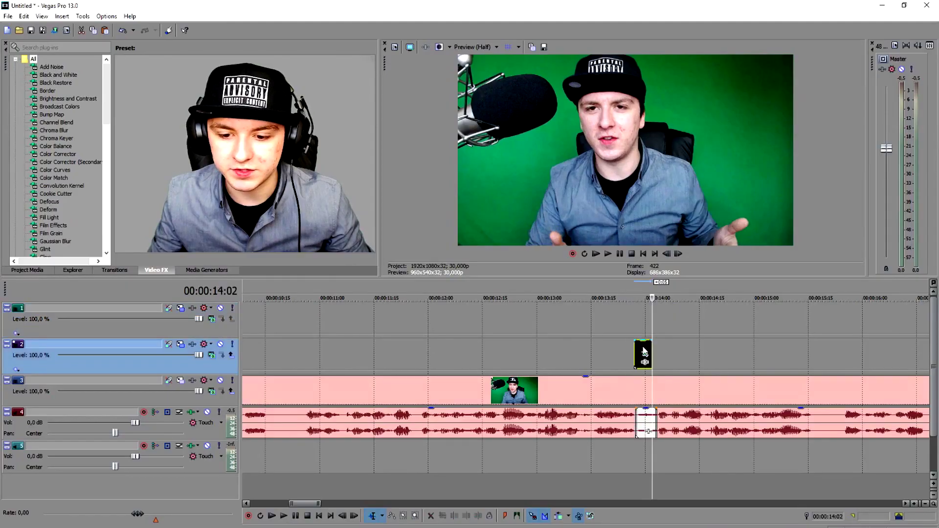
pyautogui.scroll(4, 644, 351)
pyautogui.click(463, 318)
pyautogui.click(526, 345)
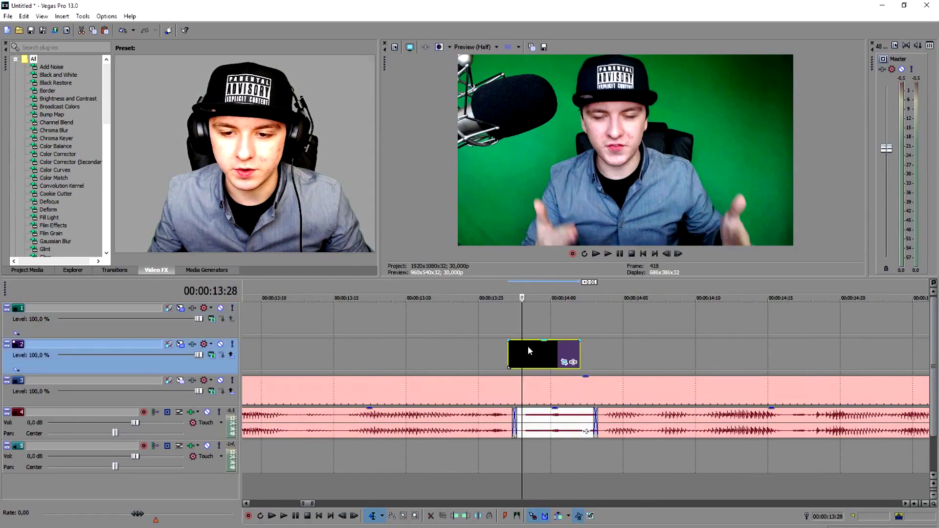
pyautogui.moveTo(528, 350); pyautogui.dragTo(534, 326)
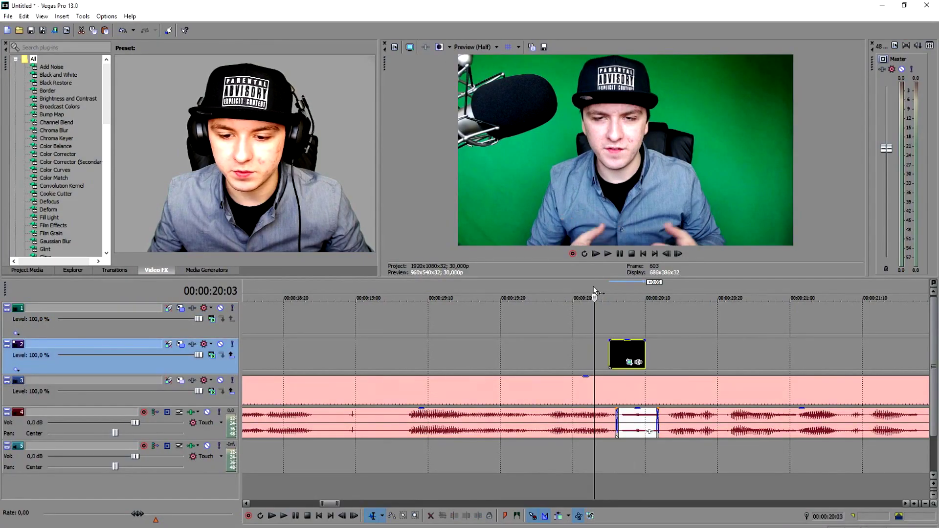
# Step: Compare the black clip at about 00:00:20:05 on the top and second tracks by playing from 00:00:20:03, leaving it on the second
pyautogui.press('space')
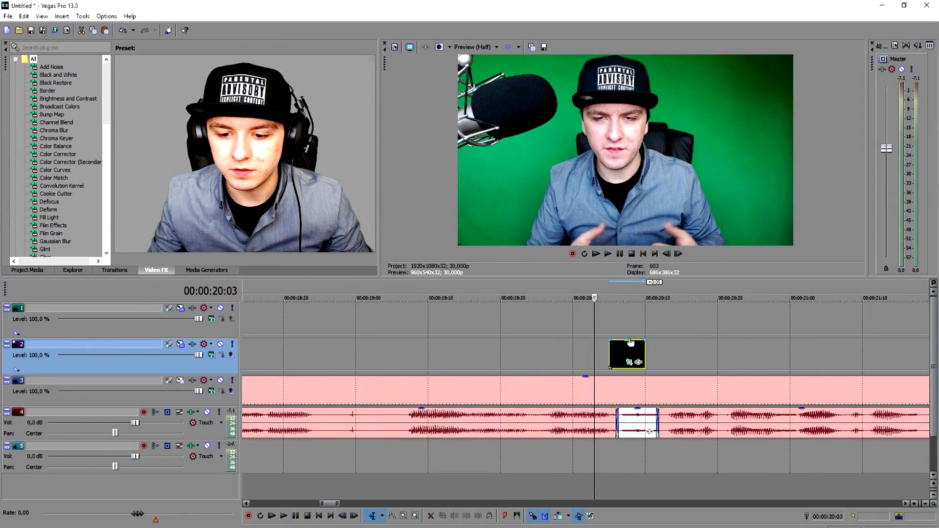
pyautogui.press('space')
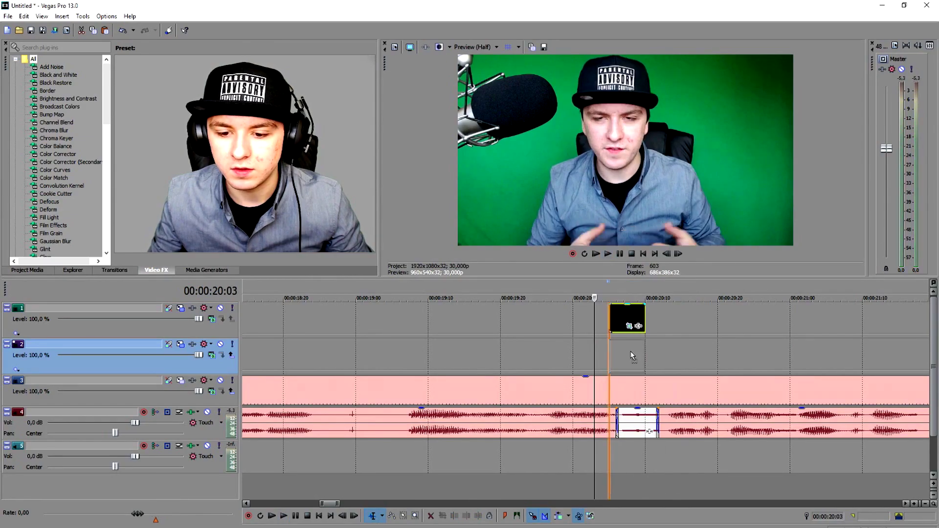
pyautogui.press('space')
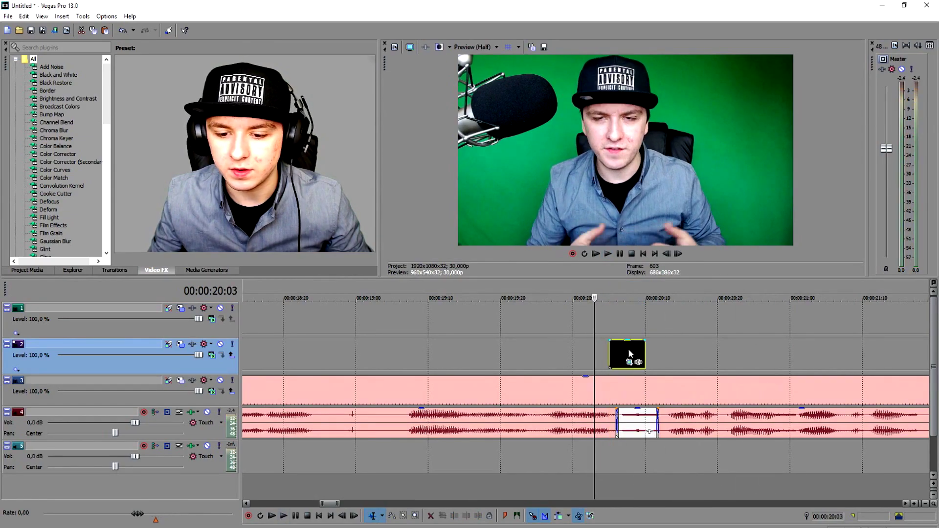
pyautogui.press('space')
# Step: Paste the black clip on the top track at 00:00:24:24 over the censored word and play it back from 00:00:24:21
pyautogui.scroll(-3, 655, 354)
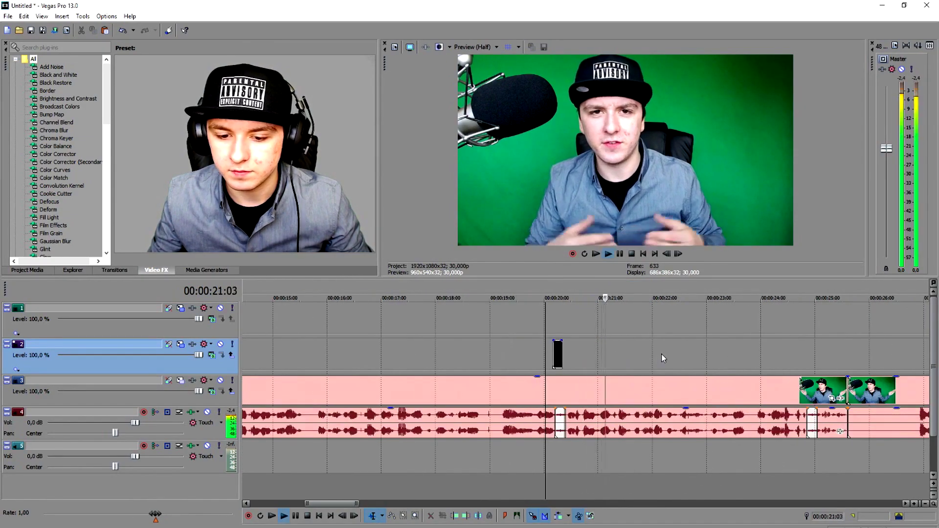
pyautogui.scroll(-2, 661, 354)
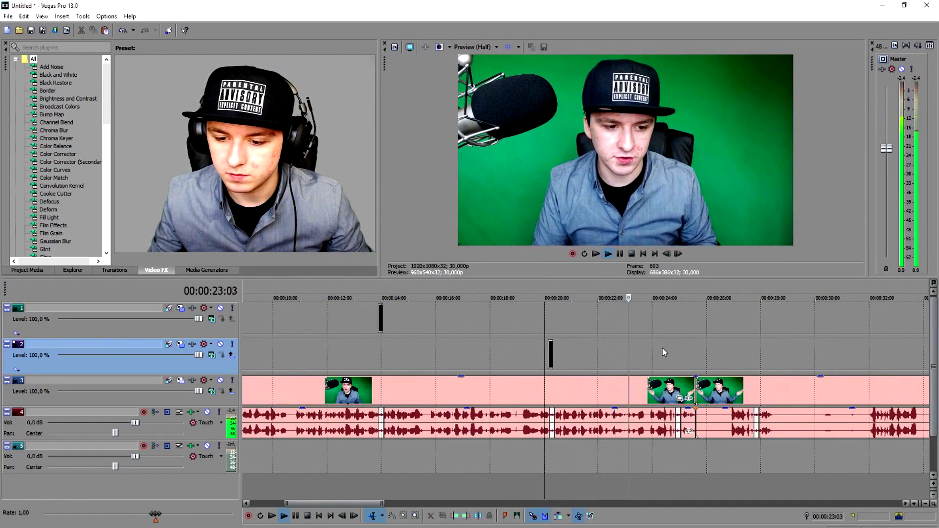
pyautogui.scroll(4, 661, 354)
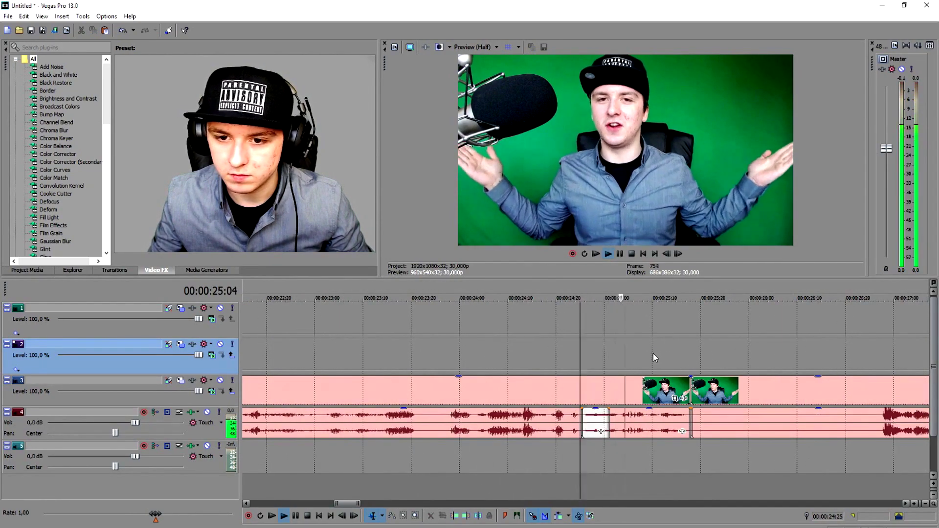
pyautogui.press('space')
pyautogui.hotkey('ctrl', 'v')
pyautogui.scroll(2, 586, 348)
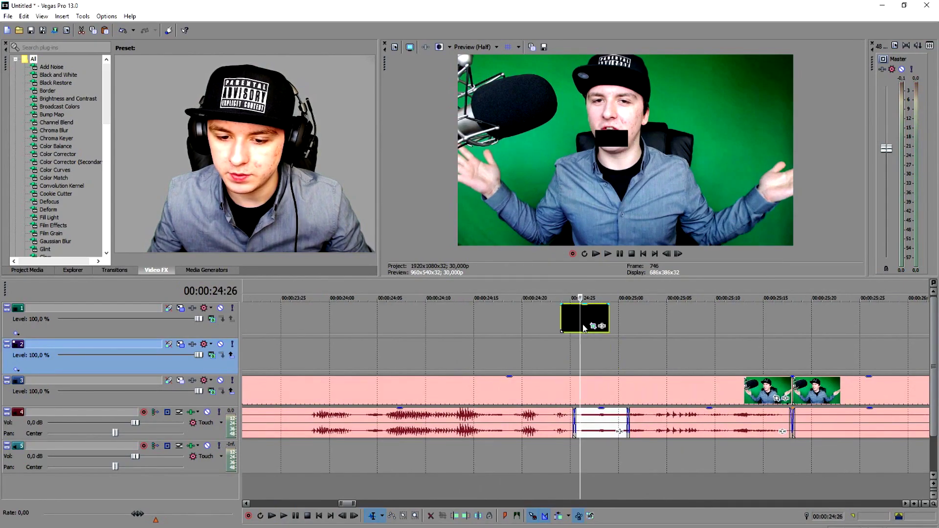
pyautogui.click(563, 319)
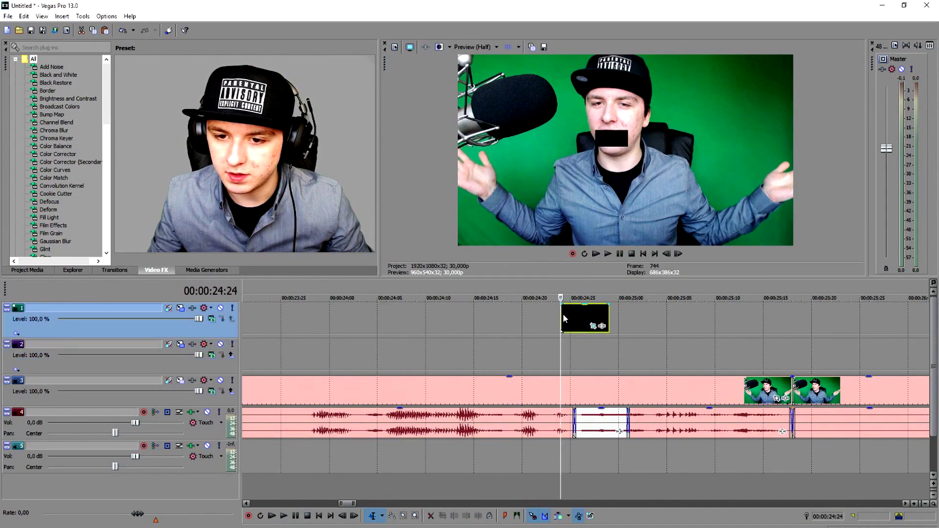
pyautogui.click(532, 295)
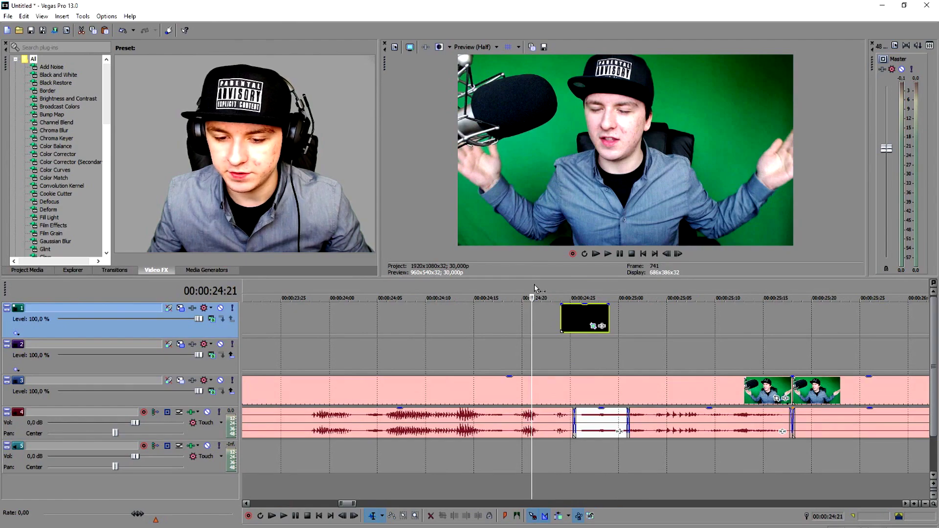
pyautogui.press('space')
pyautogui.press('space')
# Step: Paste the black clip on the top track at 00:00:27:22 over the last censored word and play that section back
pyautogui.scroll(-3, 657, 323)
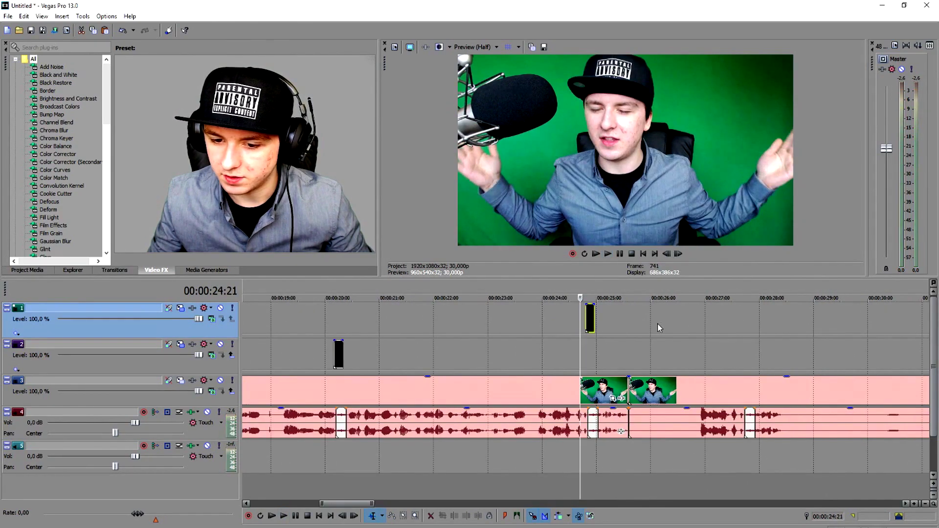
pyautogui.scroll(-3, 636, 321)
pyautogui.scroll(6, 566, 312)
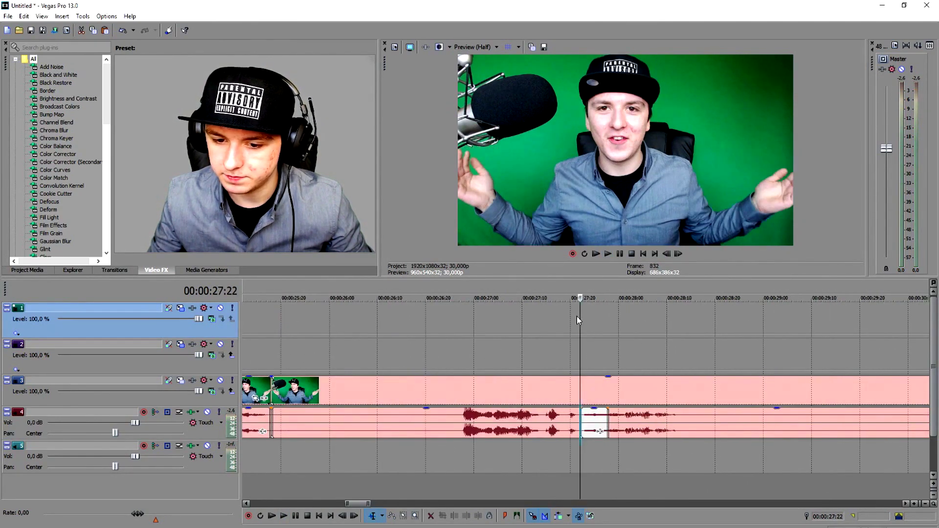
pyautogui.scroll(3, 578, 318)
pyautogui.moveTo(536, 321); pyautogui.dragTo(535, 321)
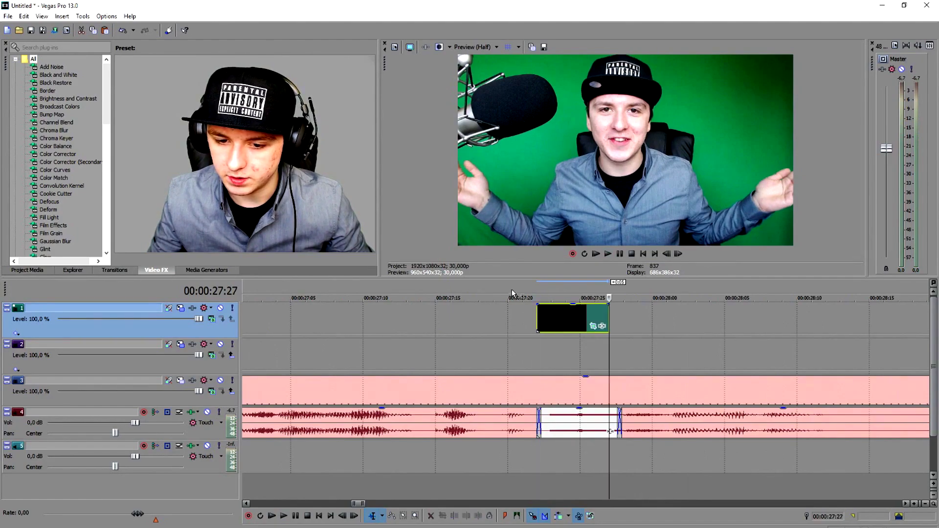
pyautogui.click(511, 289)
pyautogui.press('space')
pyautogui.press('space')
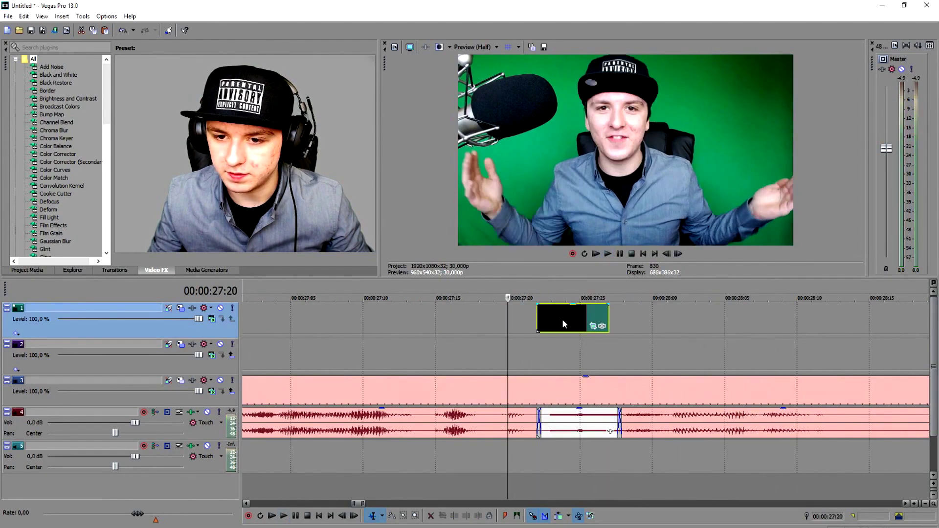
pyautogui.click(537, 314)
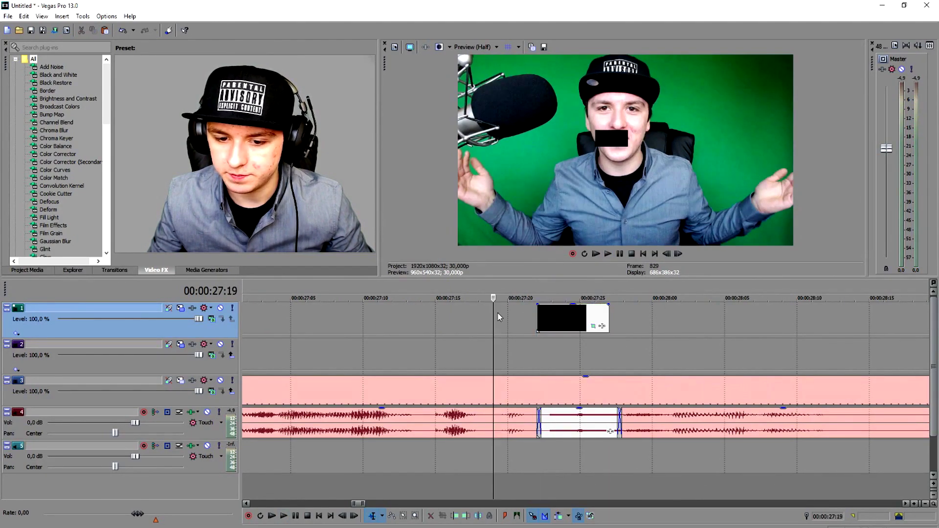
pyautogui.press('space')
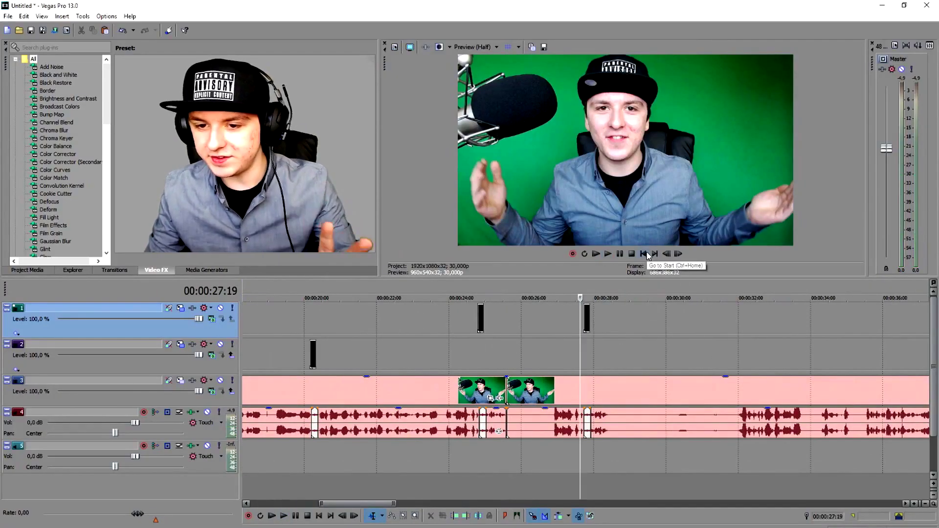
# Step: Return to the start of the project and play the censored video through to about 00:00:30:23
pyautogui.click(645, 255)
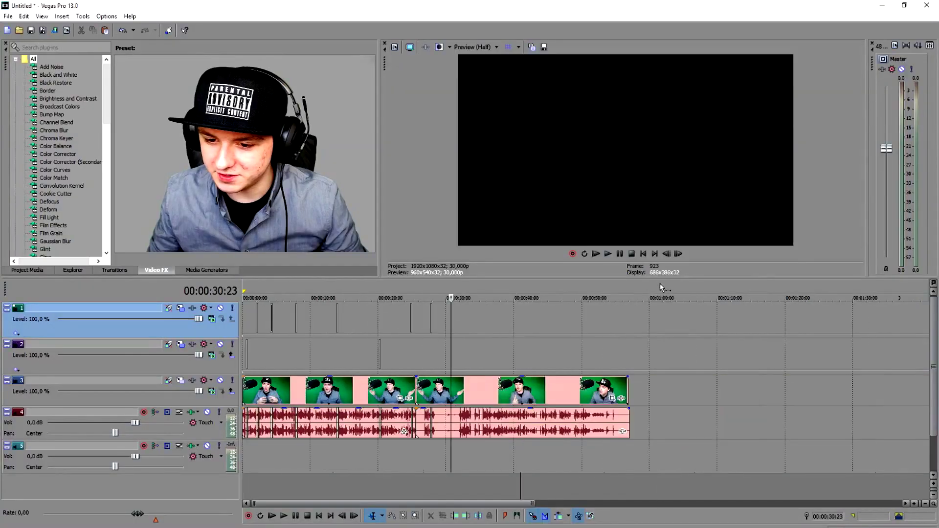
pyautogui.scroll(3, 608, 289)
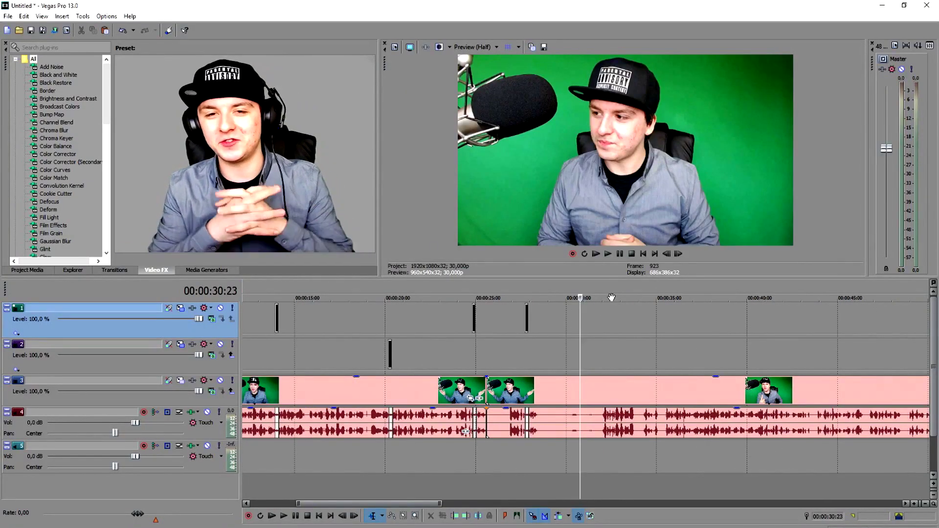
# Step: Examine how the black clip on the second track near 00:00:20:07 lines up with the replacement sound effect on the audio track
pyautogui.click(385, 335)
pyautogui.scroll(6, 578, 428)
pyautogui.click(587, 426)
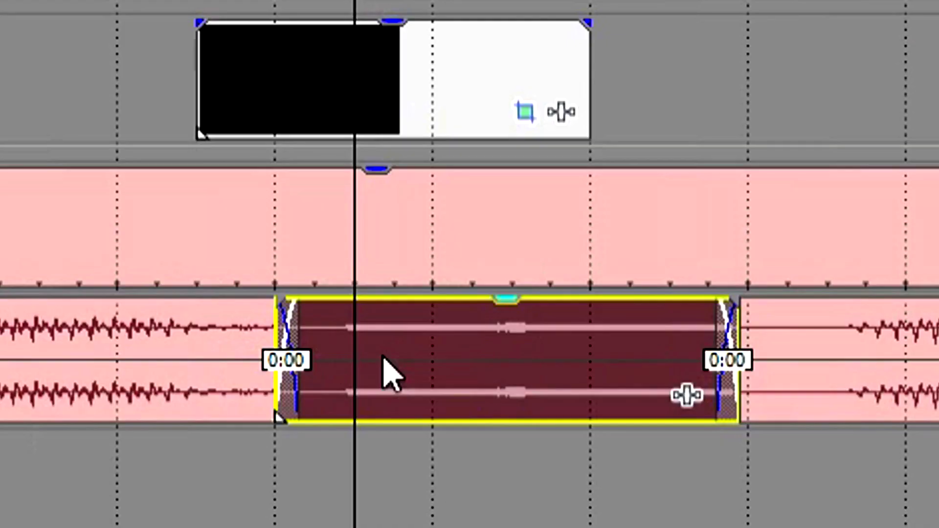
pyautogui.scroll(-4, 582, 415)
pyautogui.click(581, 353)
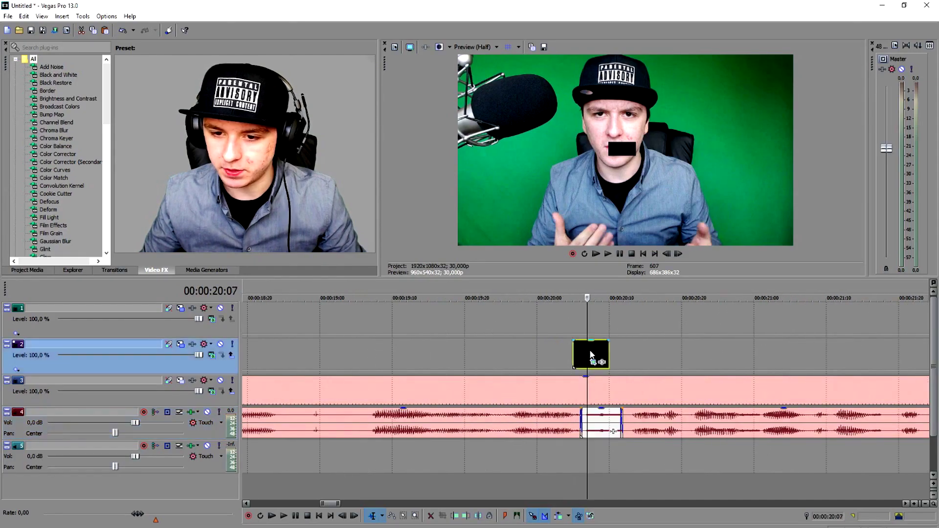
# Step: Examine the top track's black clips at 00:00:24:25 and 00:00:27:22 for alignment with the sound effects on the audio track
pyautogui.scroll(3, 836, 294)
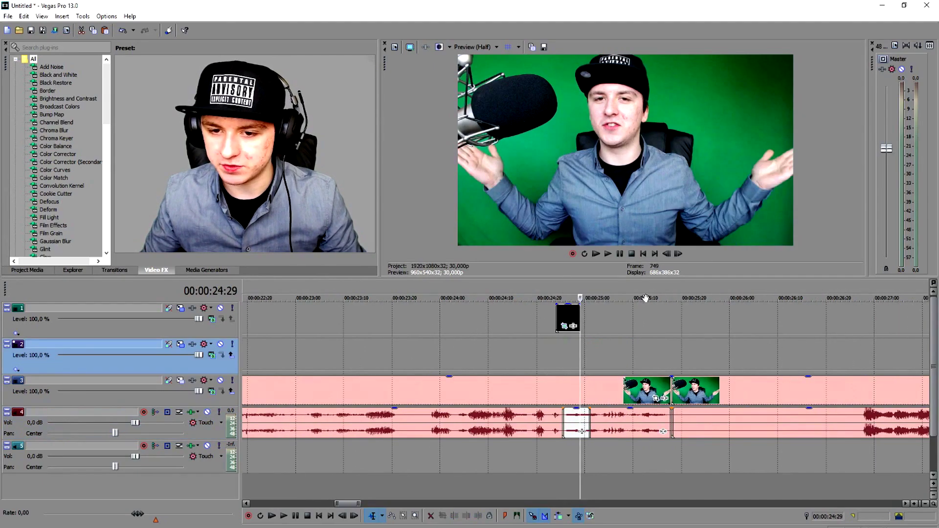
pyautogui.click(562, 292)
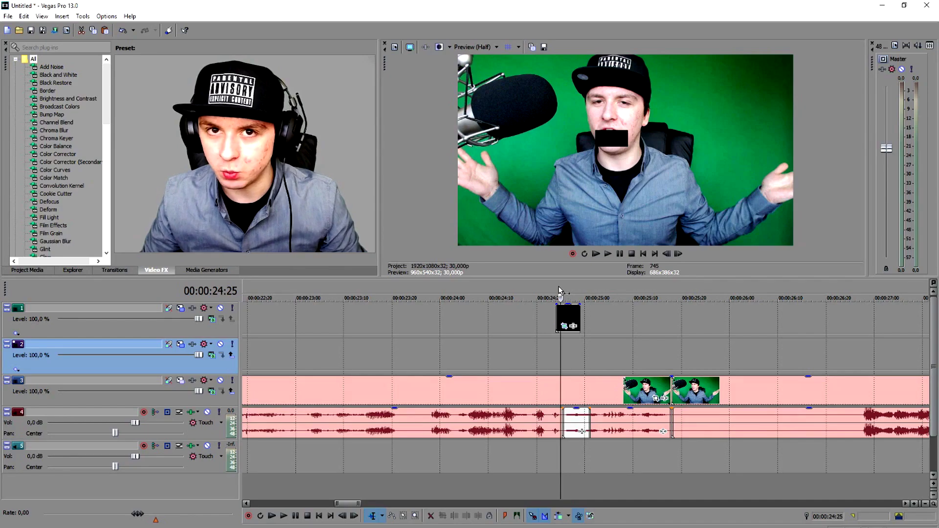
pyautogui.scroll(-4, 567, 293)
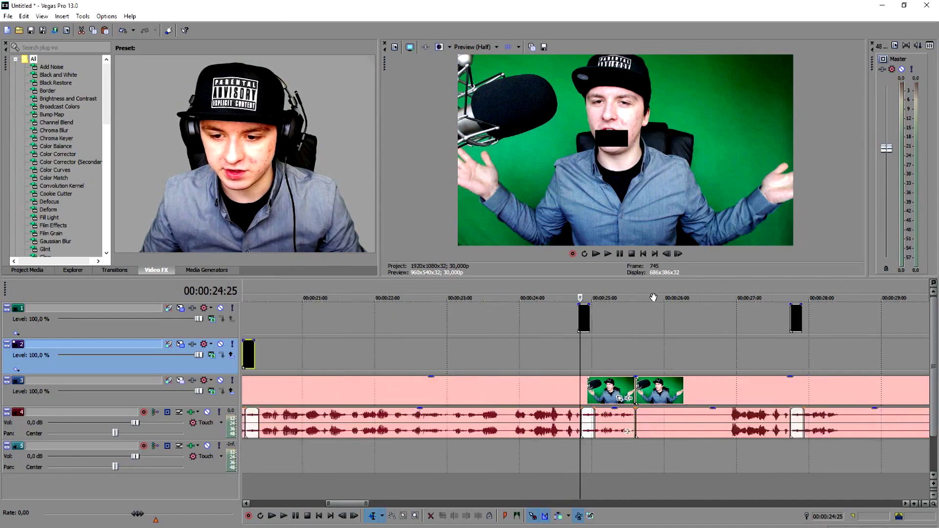
pyautogui.click(684, 289)
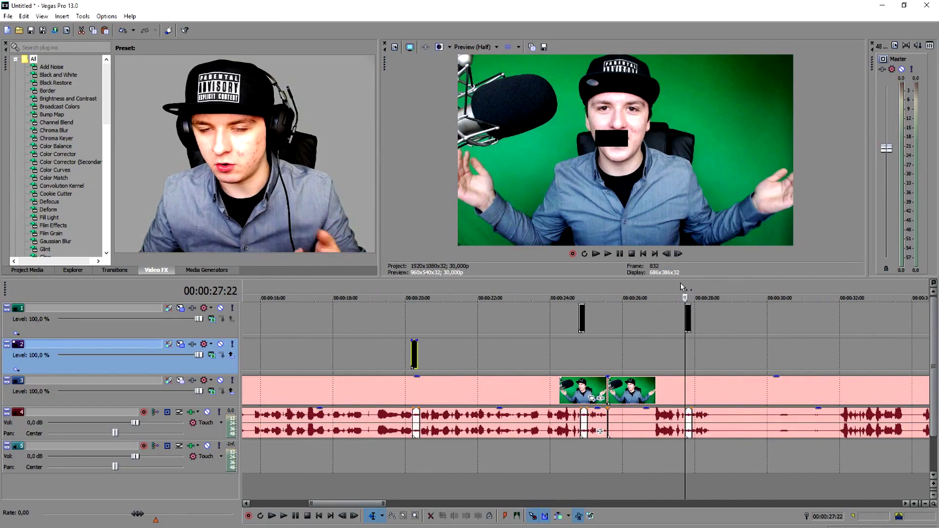
pyautogui.scroll(5, 685, 288)
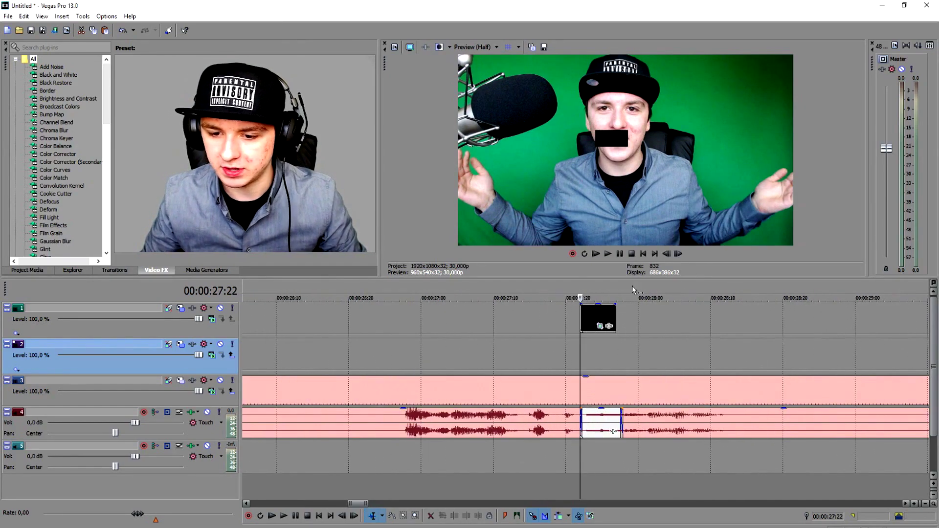